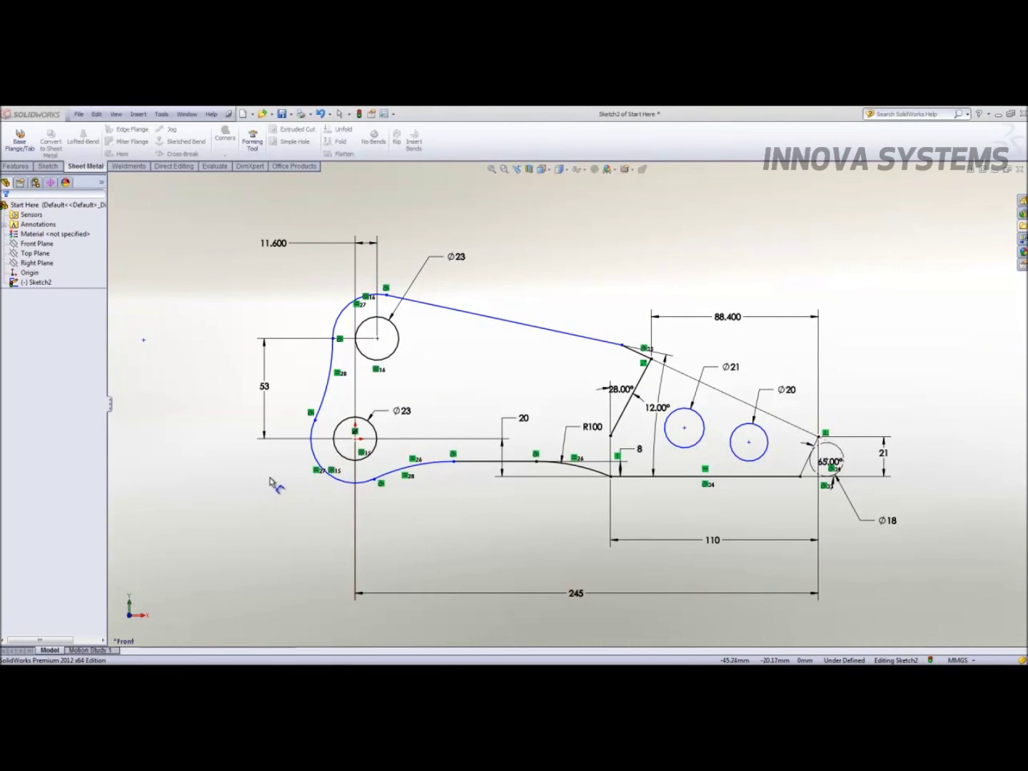
Save the bracket sketch with Ctrl+S and start Smart Dimension from the shortcut toolbar
key(ctrl+s)
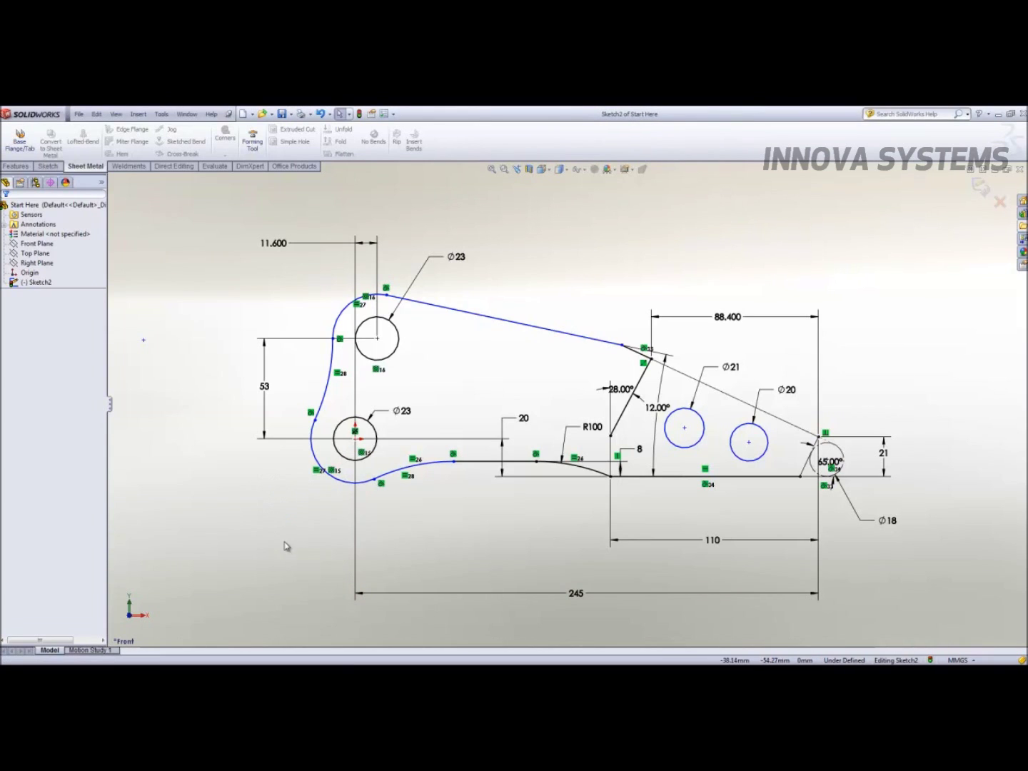
key(s)
click(315, 545)
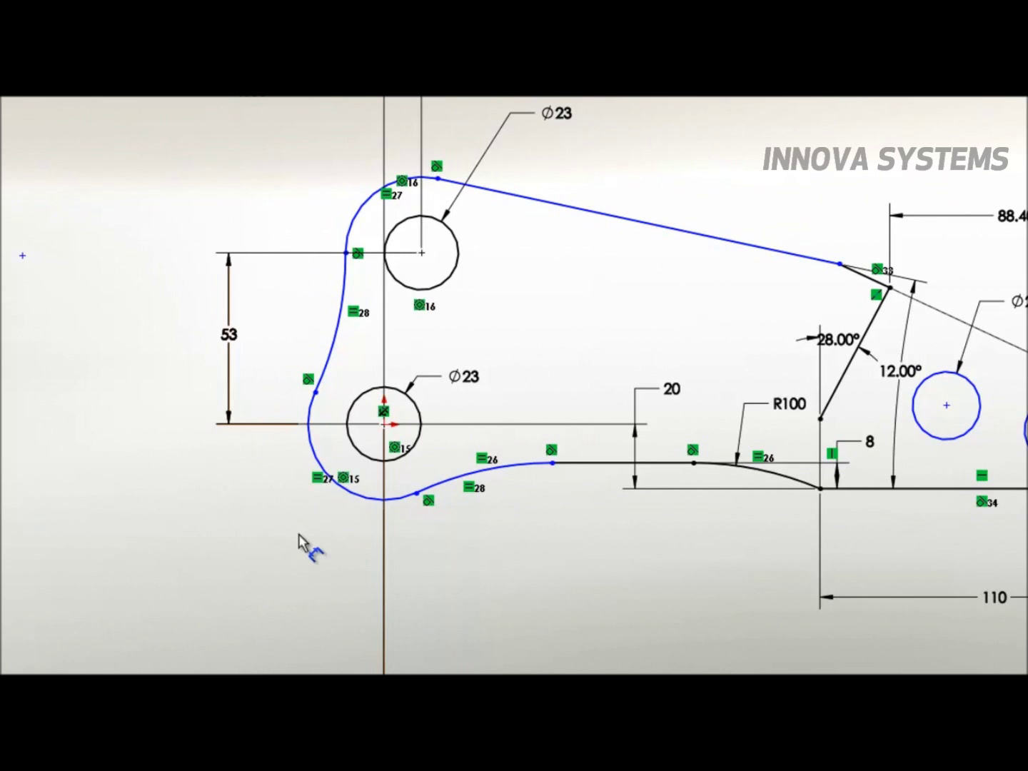
Dimension the left arc at 139.96°, using the lower Ø23 hole centre as vertex
click(315, 392)
click(417, 493)
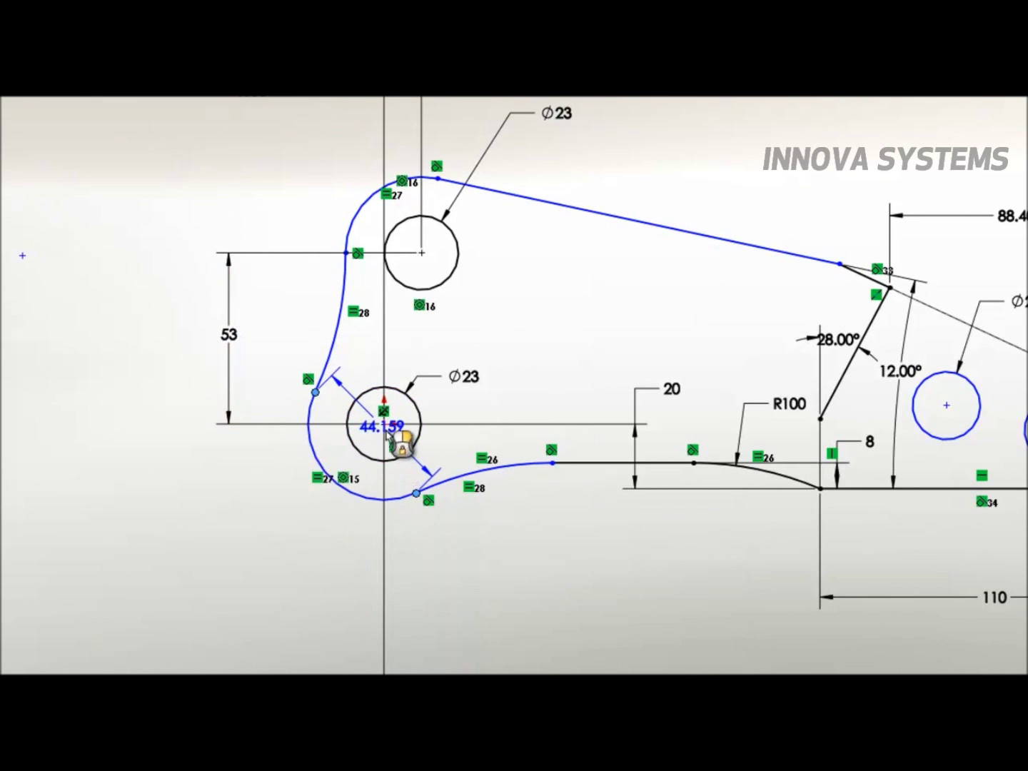
click(384, 424)
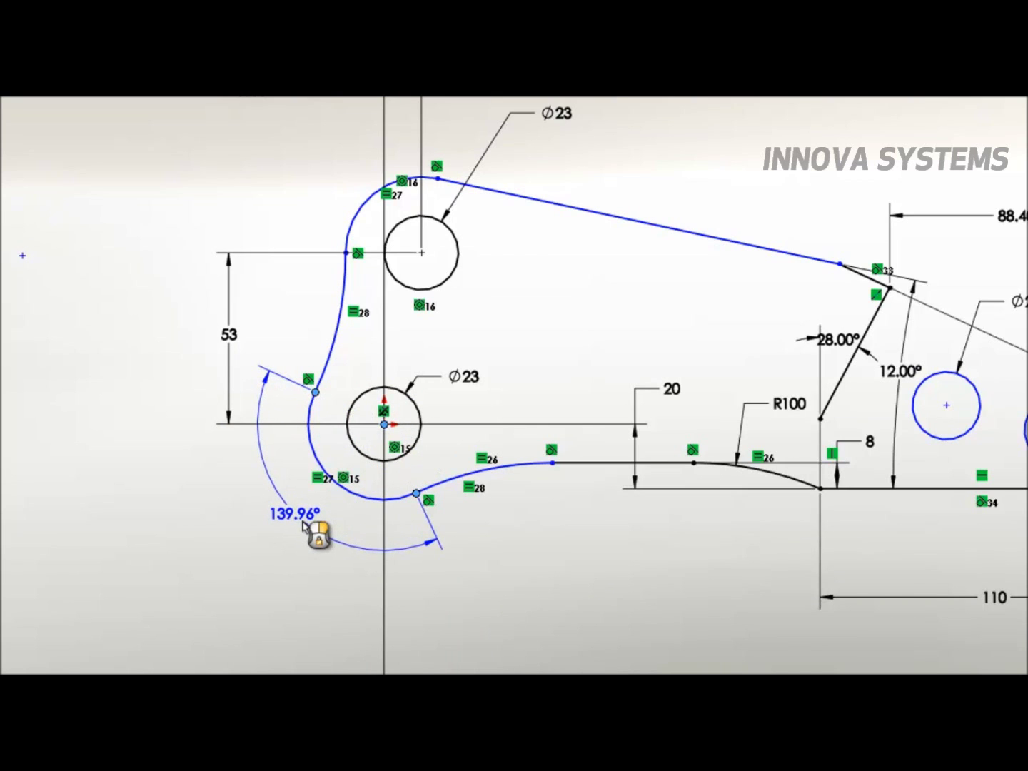
click(303, 527)
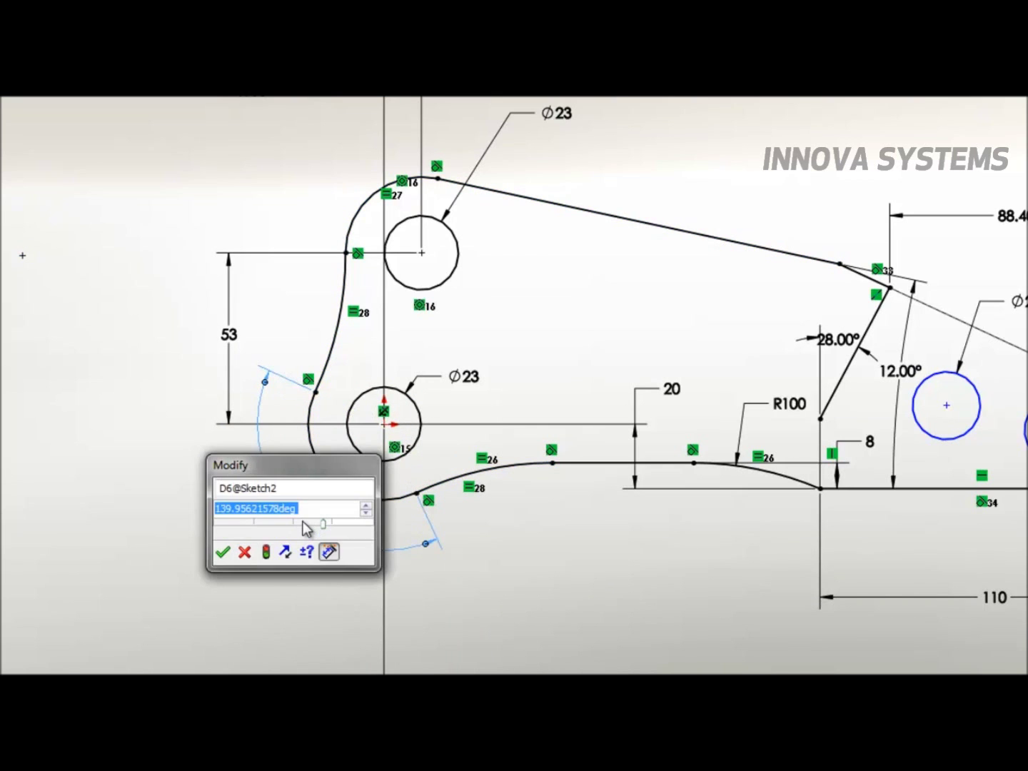
click(222, 552)
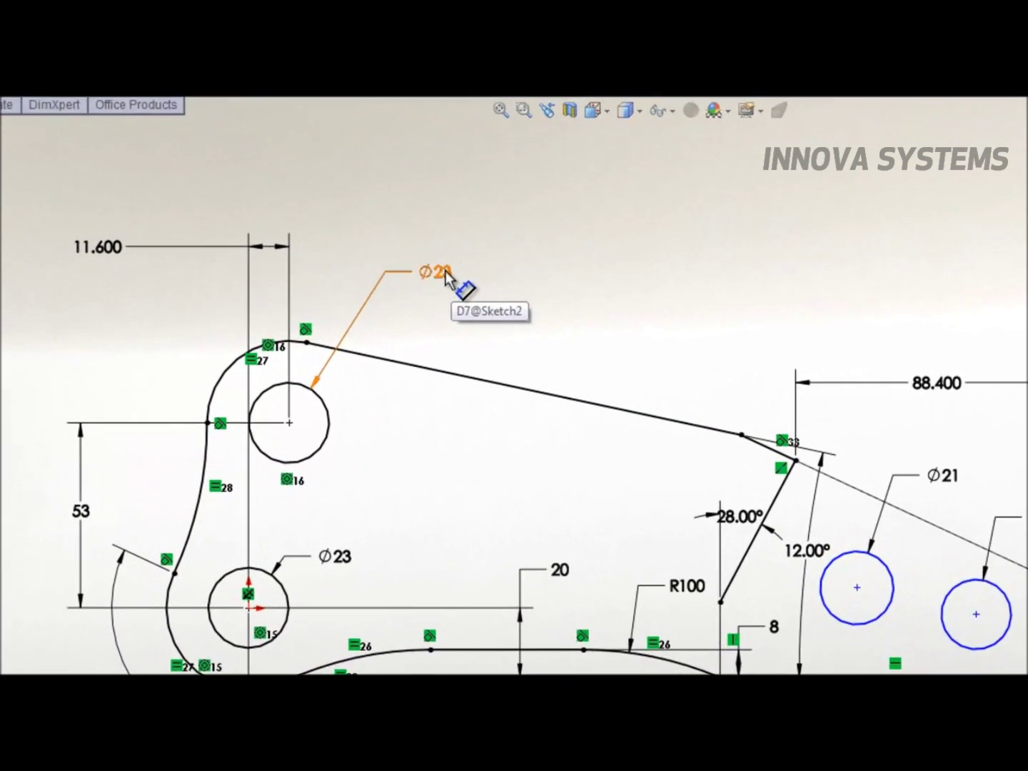
double_click(443, 274)
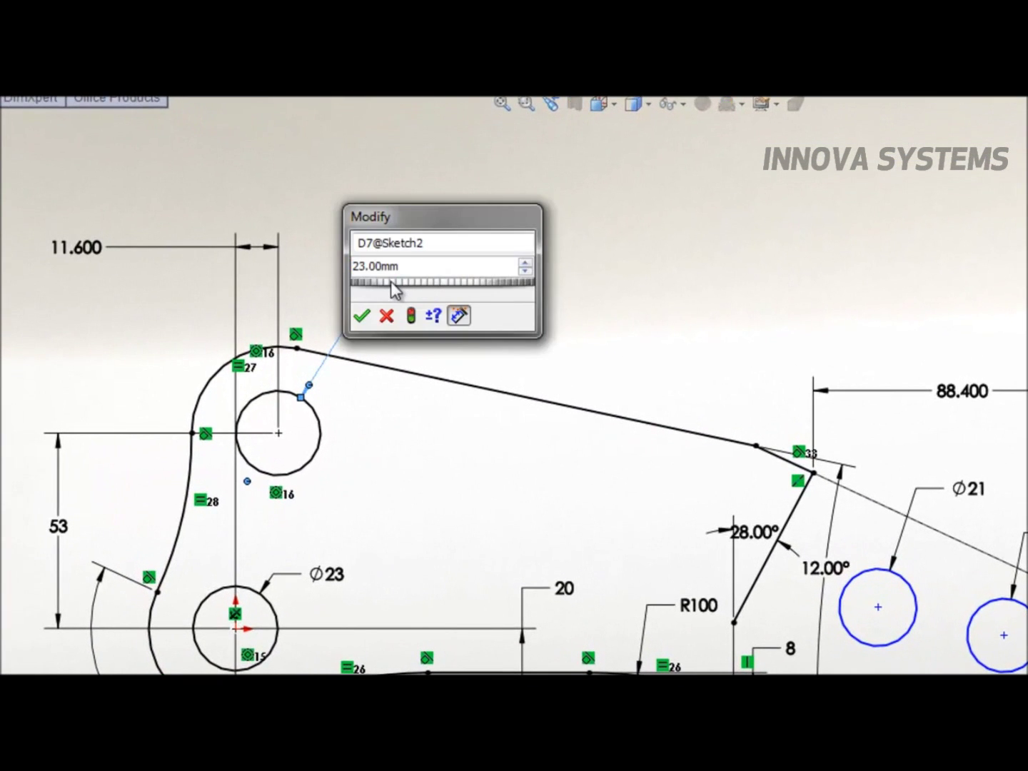
mouse_move(391, 282)
mouse_down()
mouse_move(414, 280)
mouse_move(403, 279)
mouse_up()
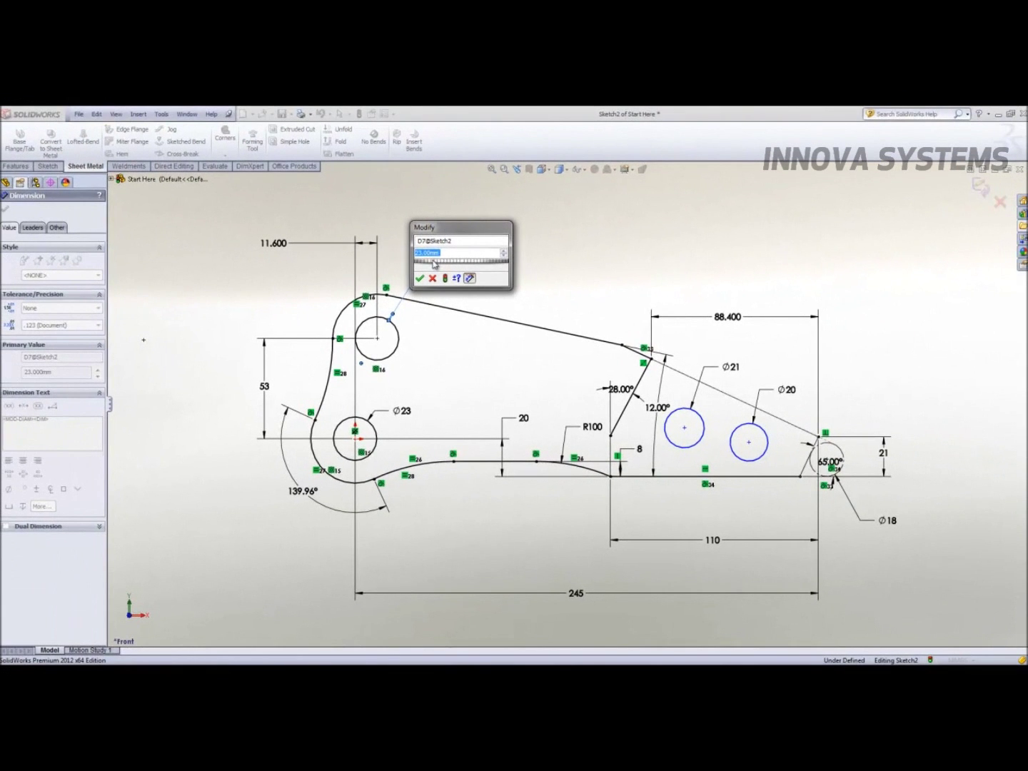
drag(435, 263, 451, 265)
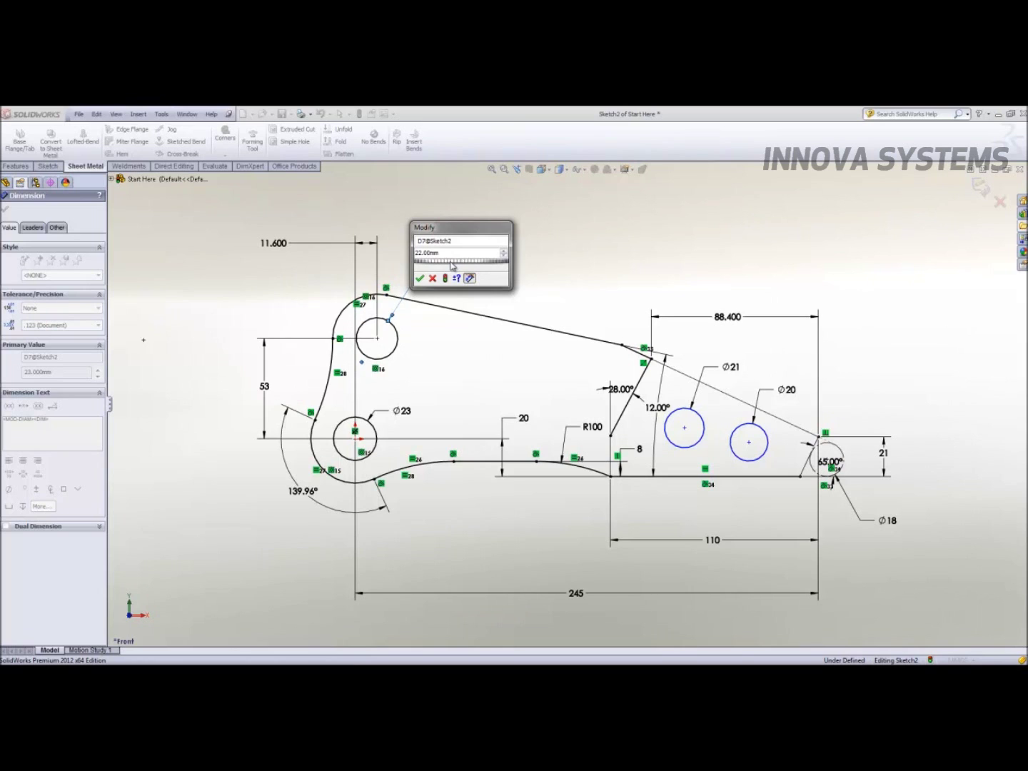
drag(452, 266, 452, 266)
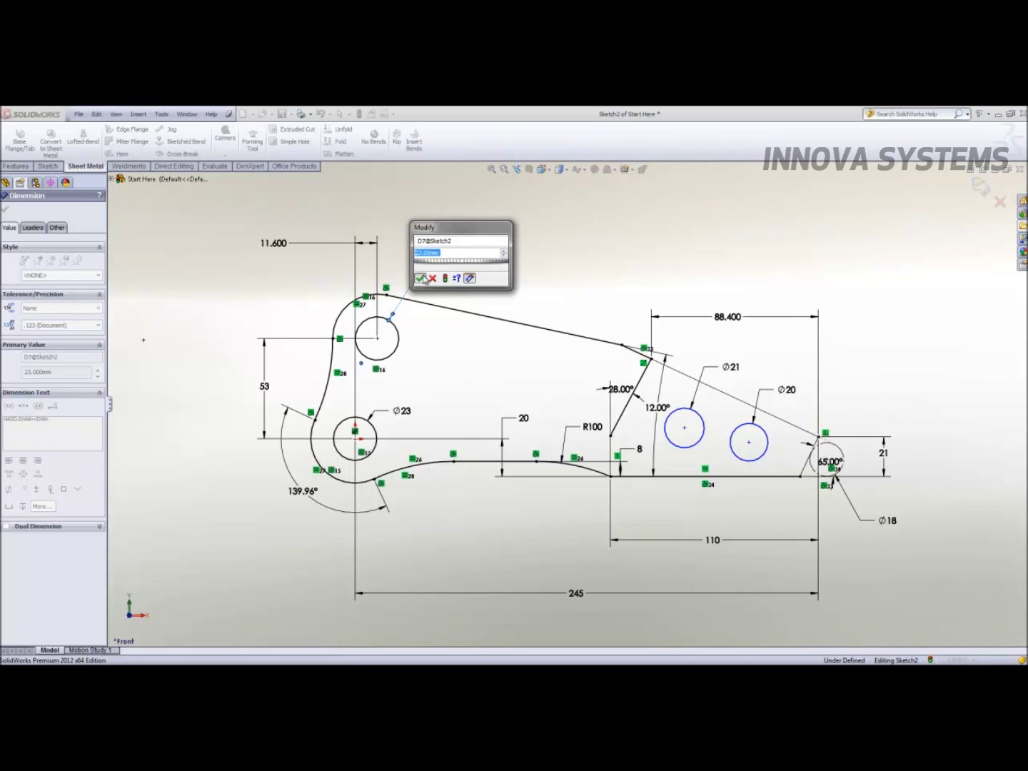
click(420, 278)
Draw a centerline from the Ø20 hole centre to the Ø21 hole centre
click(743, 517)
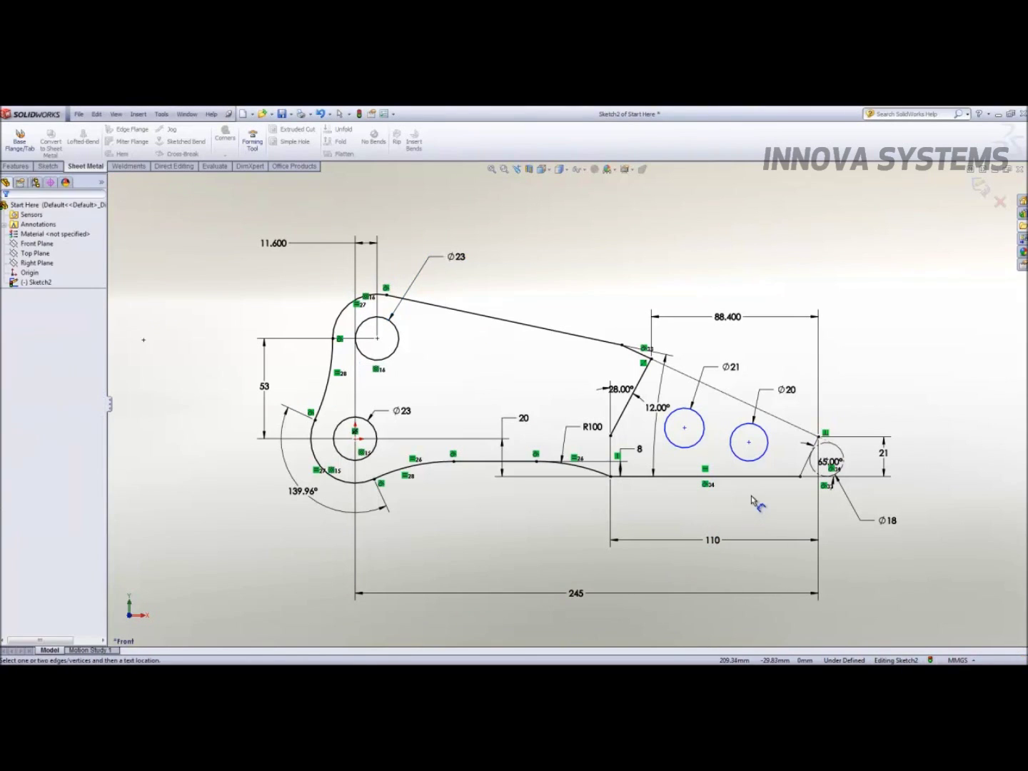
scroll(739, 439, down, 3)
key(s)
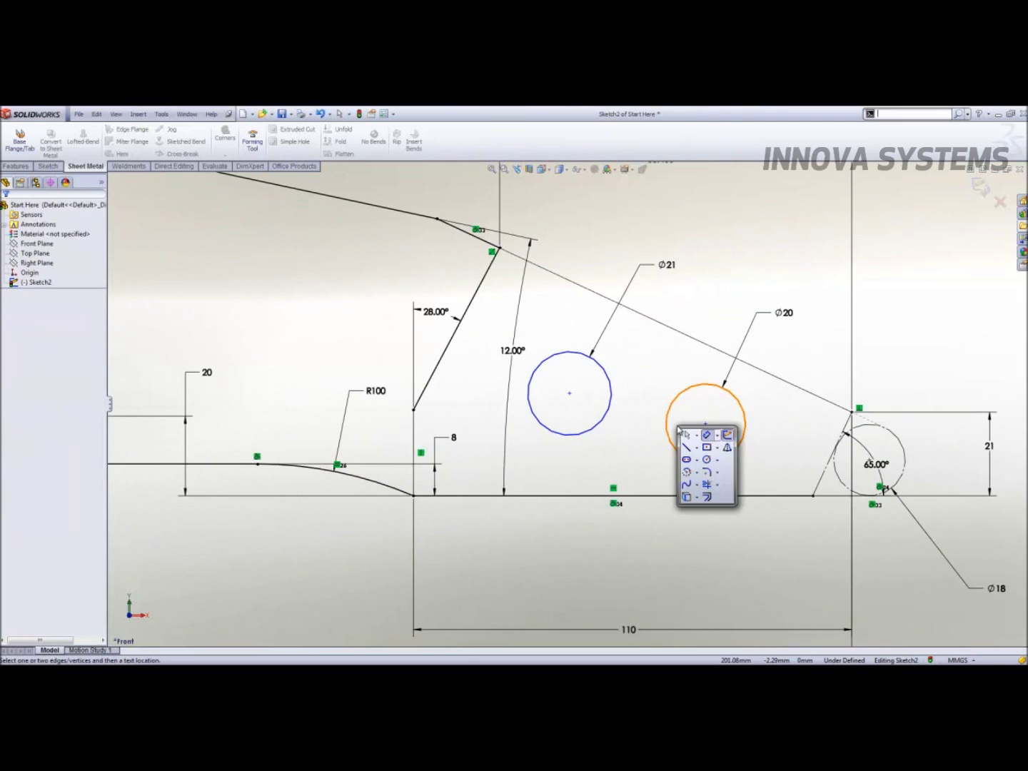
click(695, 448)
click(707, 473)
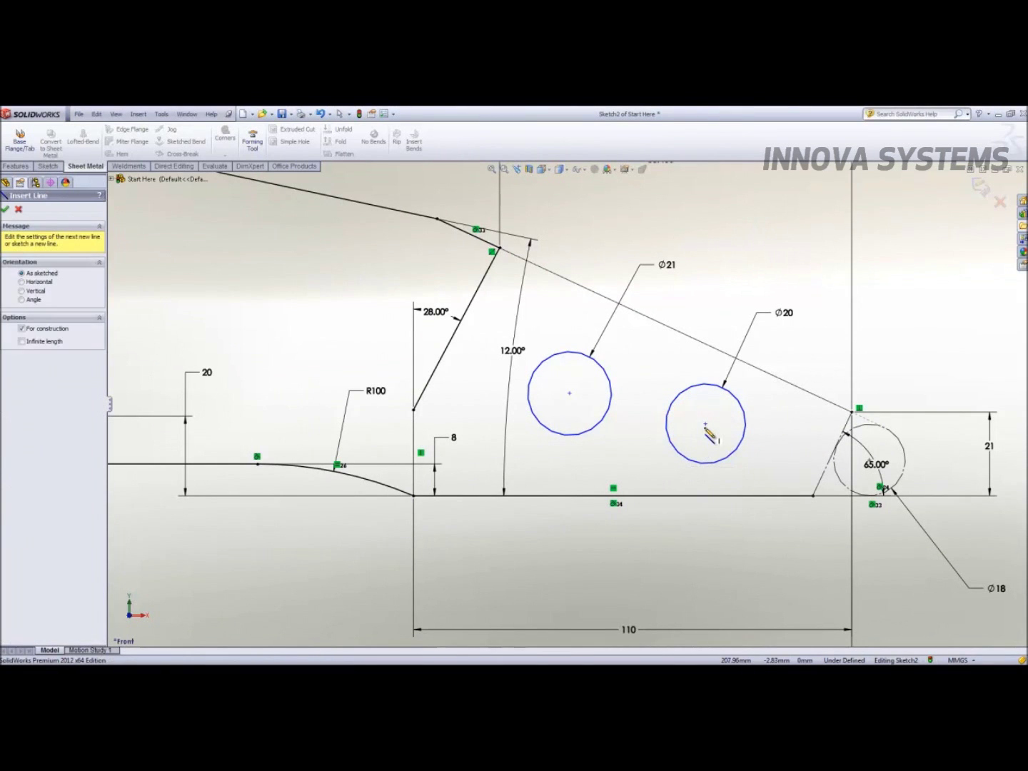
click(705, 424)
click(569, 393)
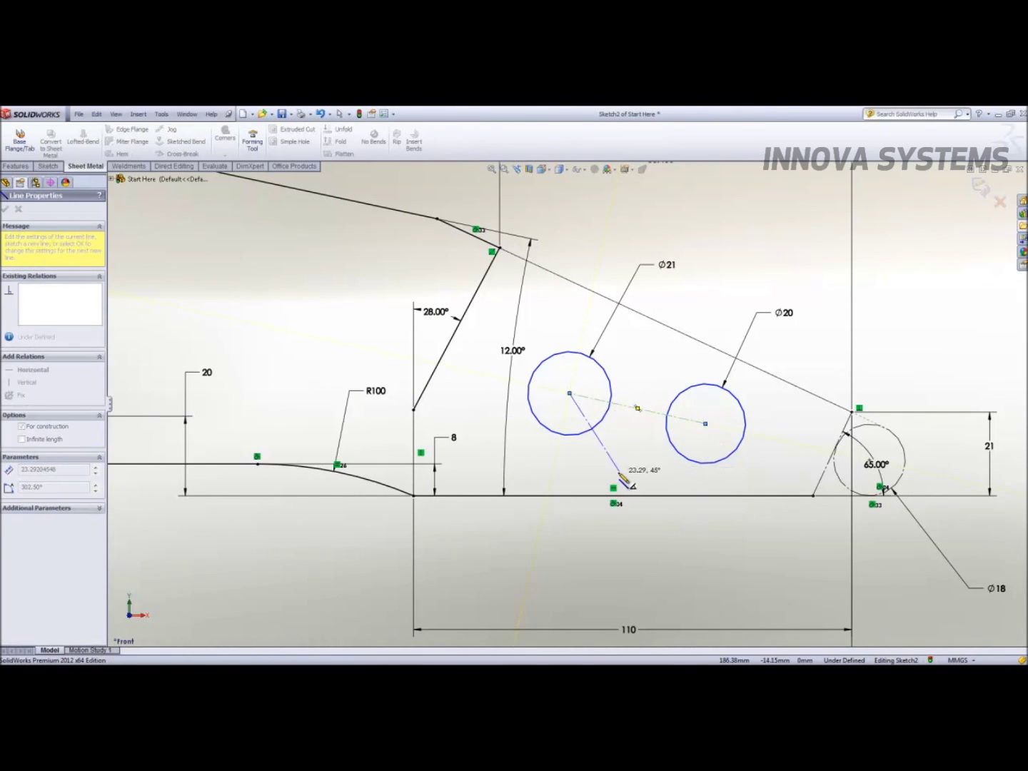
key(Escape)
Lower the Ø21 centre slightly and make the top slanted and bottom lines symmetric about the centerline
drag(569, 393, 567, 411)
click(653, 457)
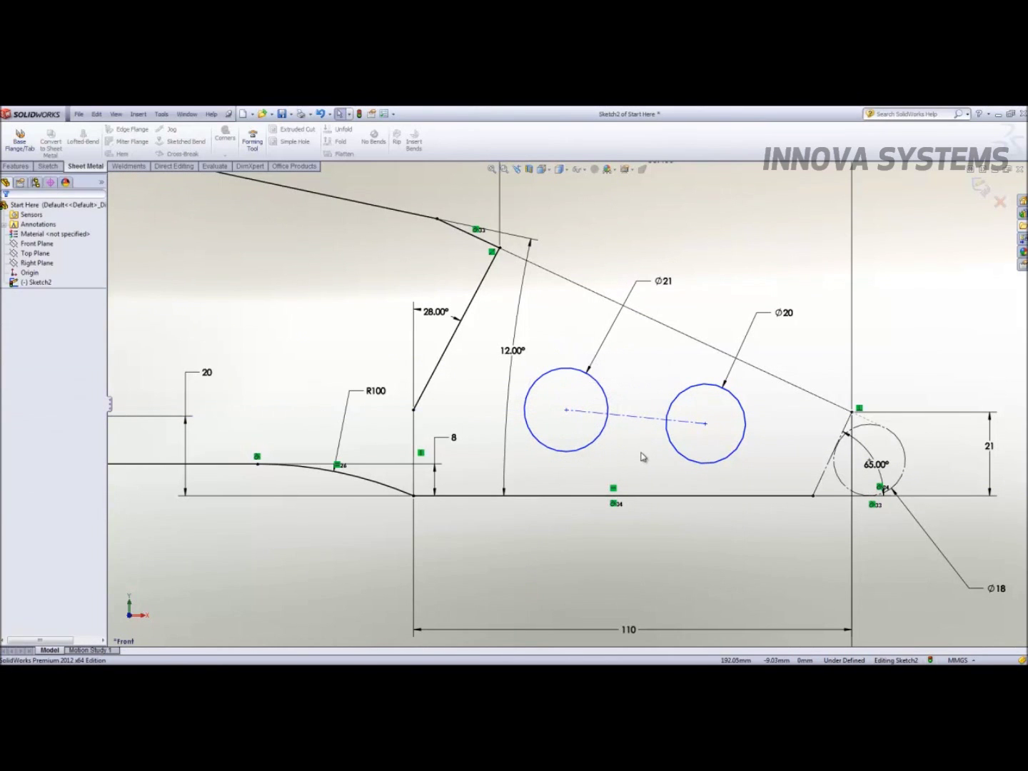
click(675, 332)
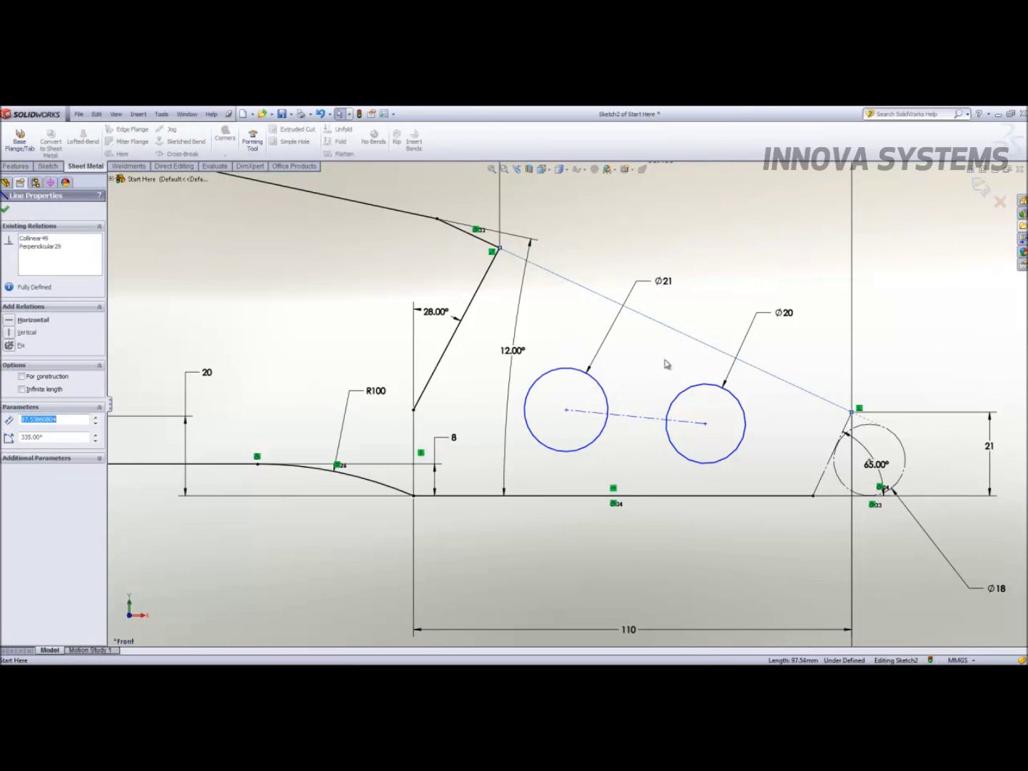
ctrl+click(648, 495)
ctrl+click(637, 422)
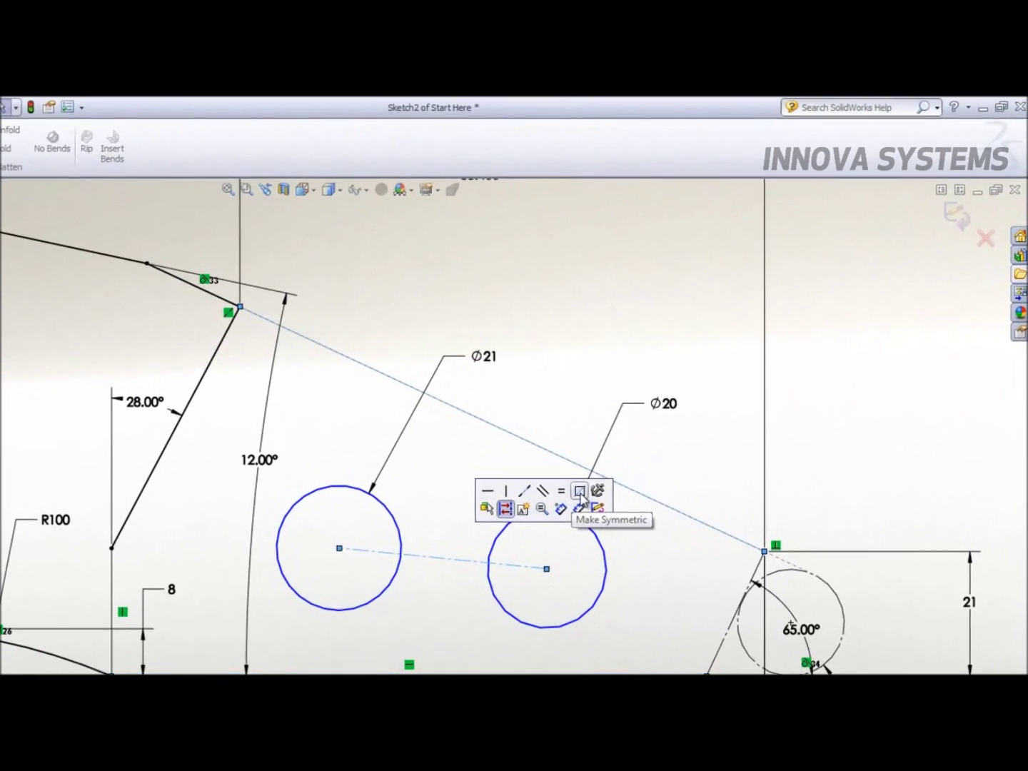
click(580, 491)
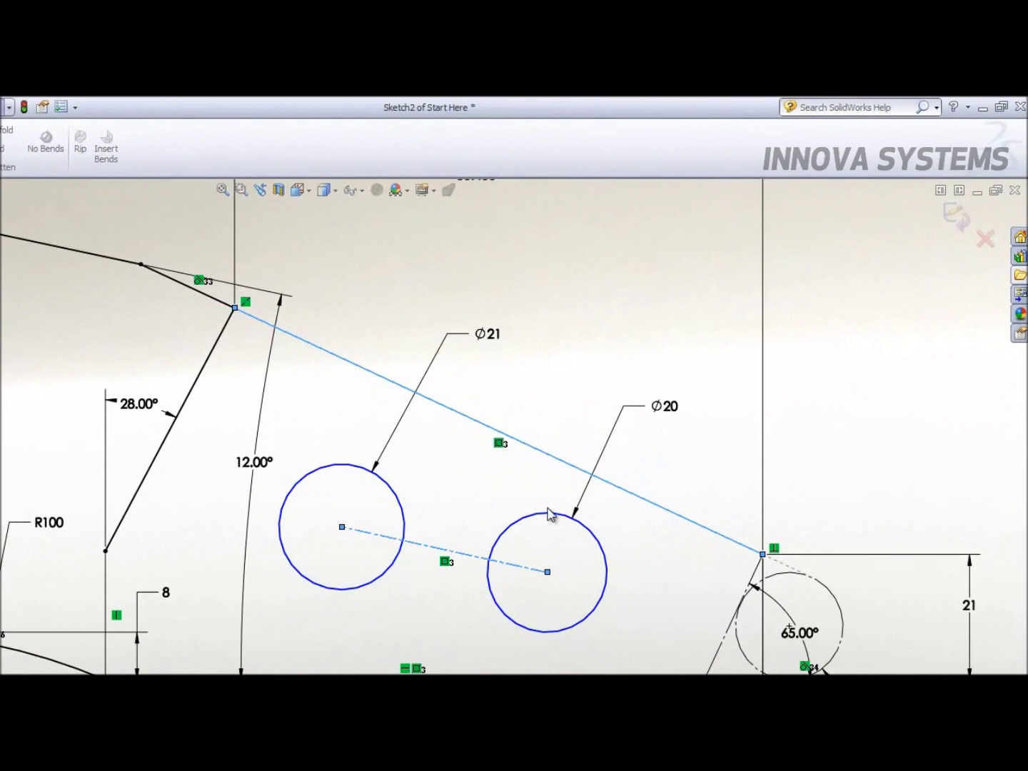
click(492, 505)
Give the centerline between the hole centres an aligned 35 spacing dimension
key(s)
click(515, 488)
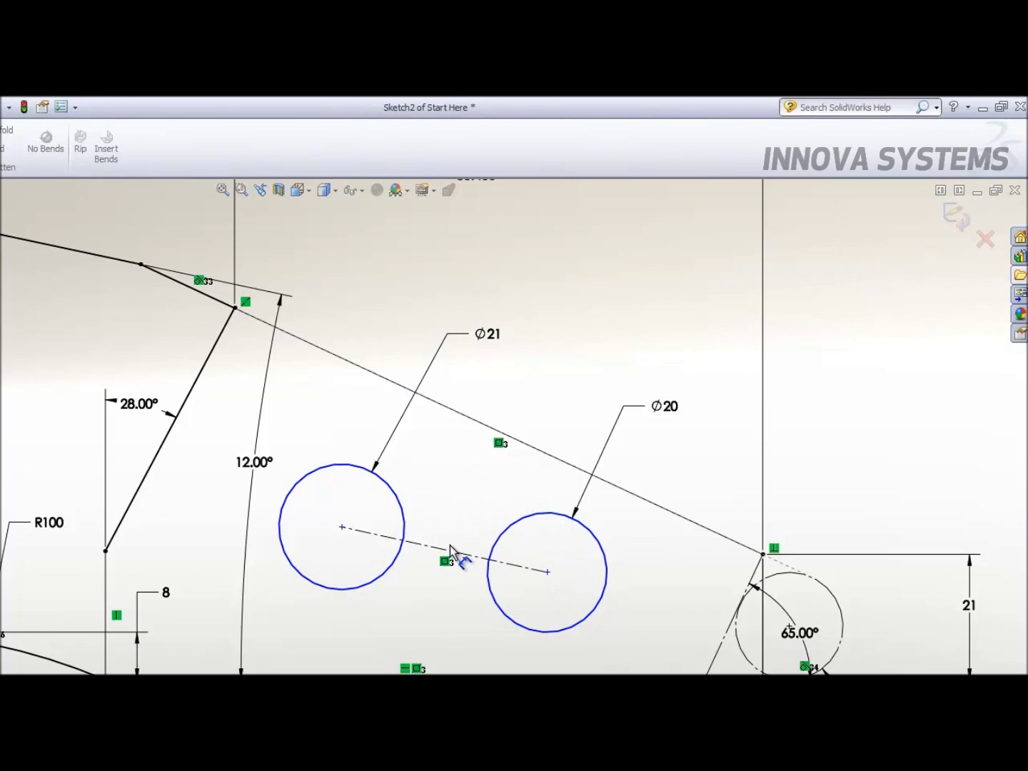
click(443, 550)
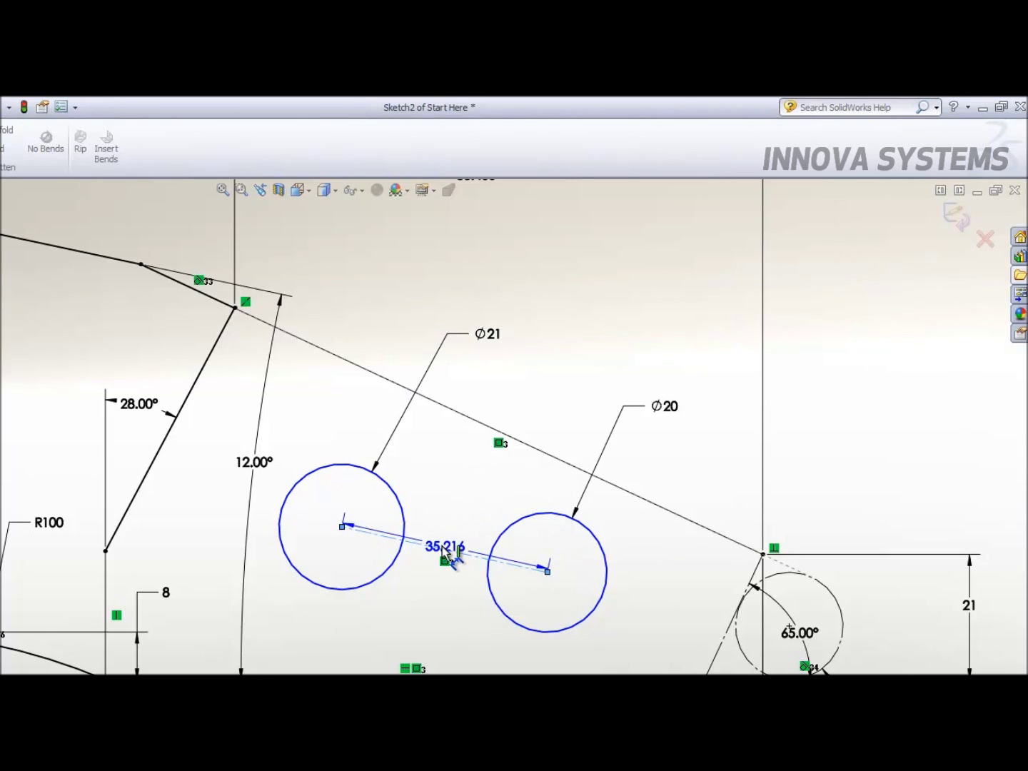
right_click(447, 543)
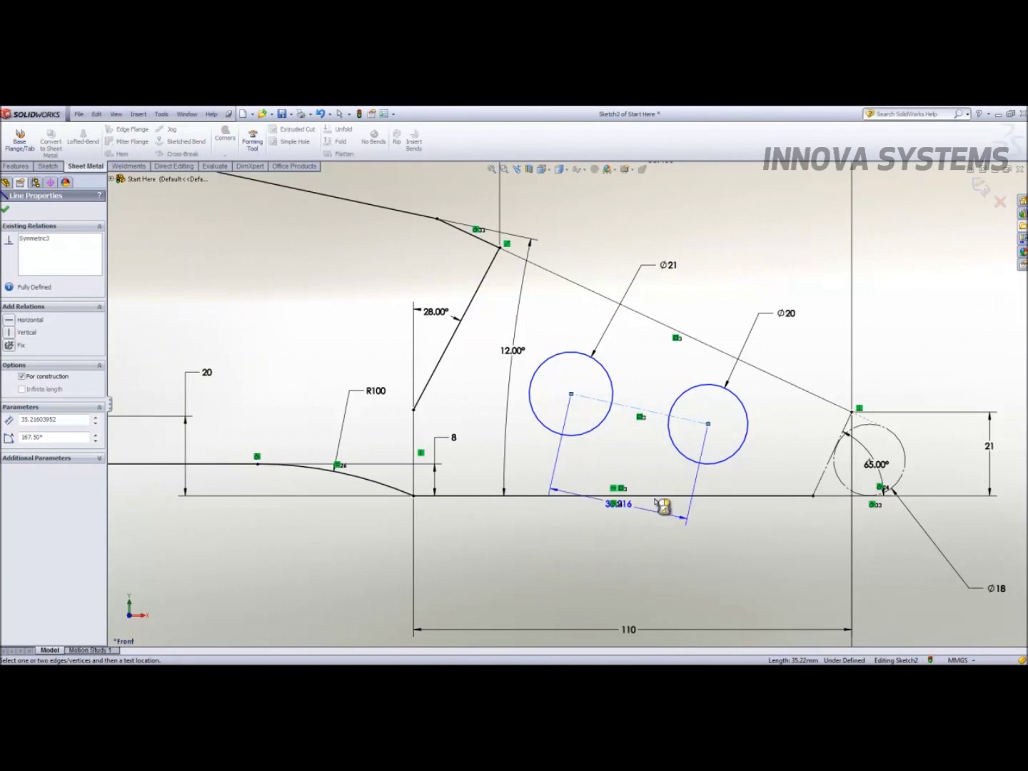
click(651, 557)
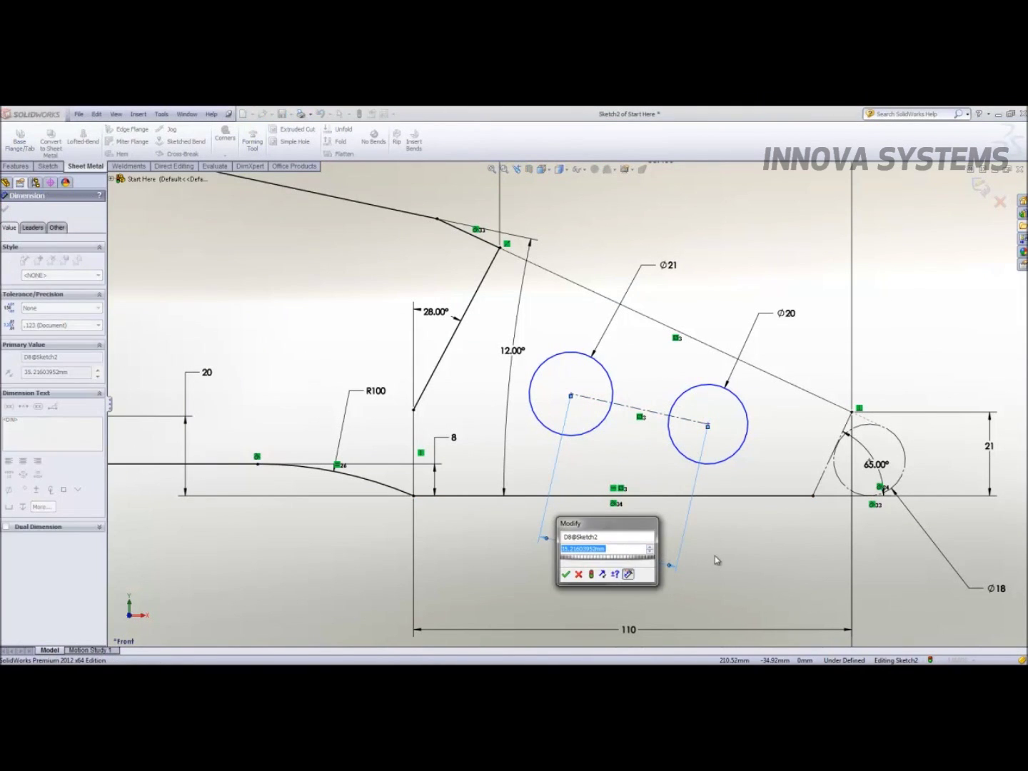
text(35)
key(Return)
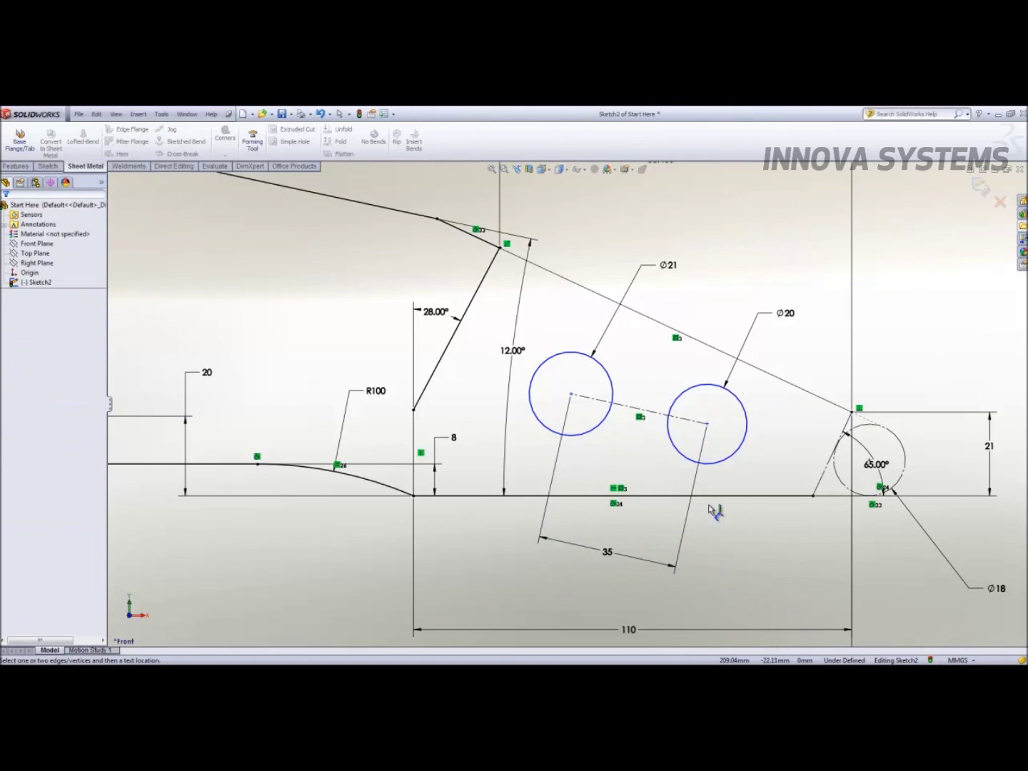
Dimension the Ø20 hole centre 26.496 from the bottom line's right endpoint
click(707, 424)
click(813, 496)
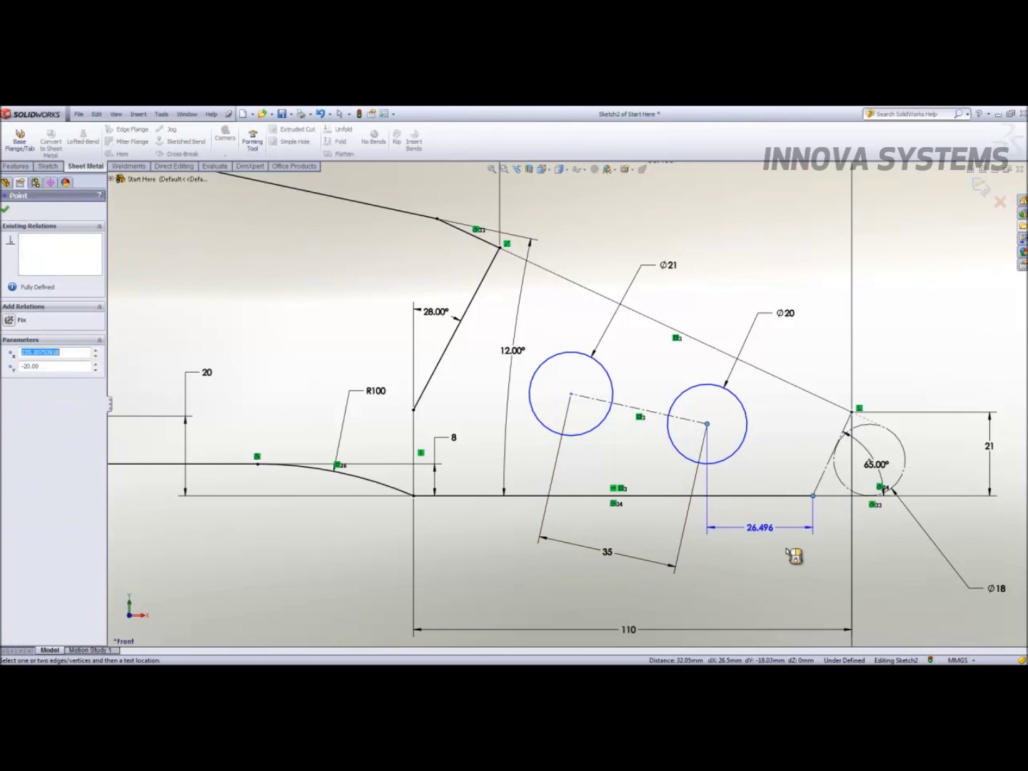
click(730, 577)
click(718, 587)
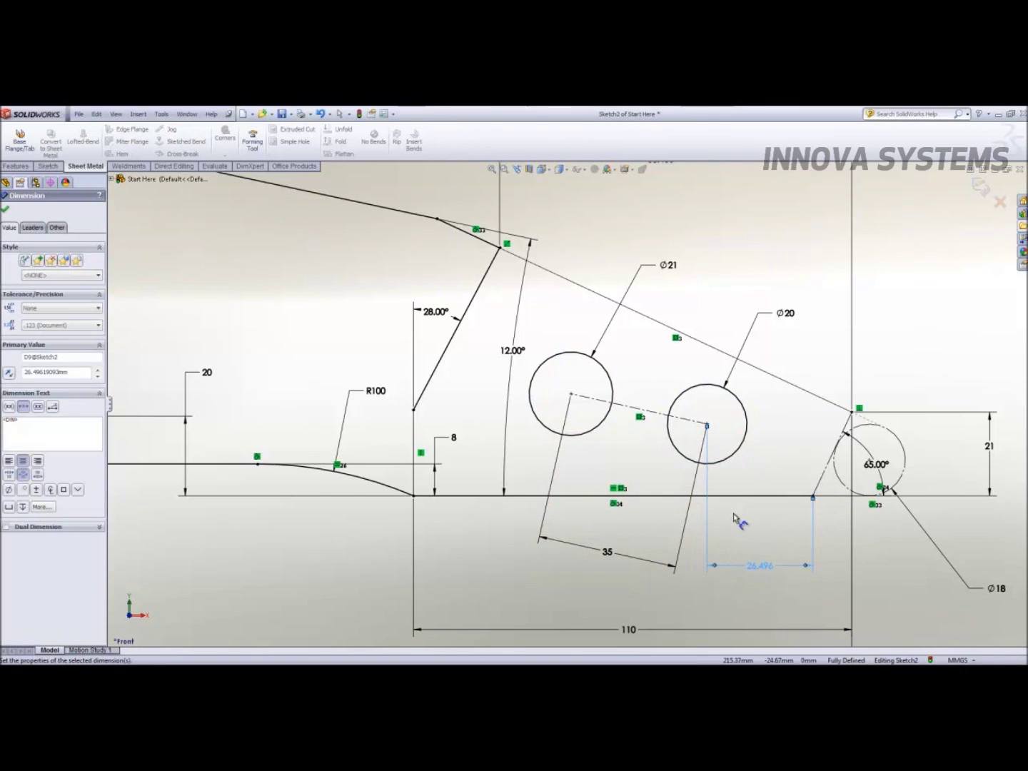
Create a virtual sharp at the intersection of the upper-left arc and the top sloped line
key(f)
scroll(370, 334, up, 2)
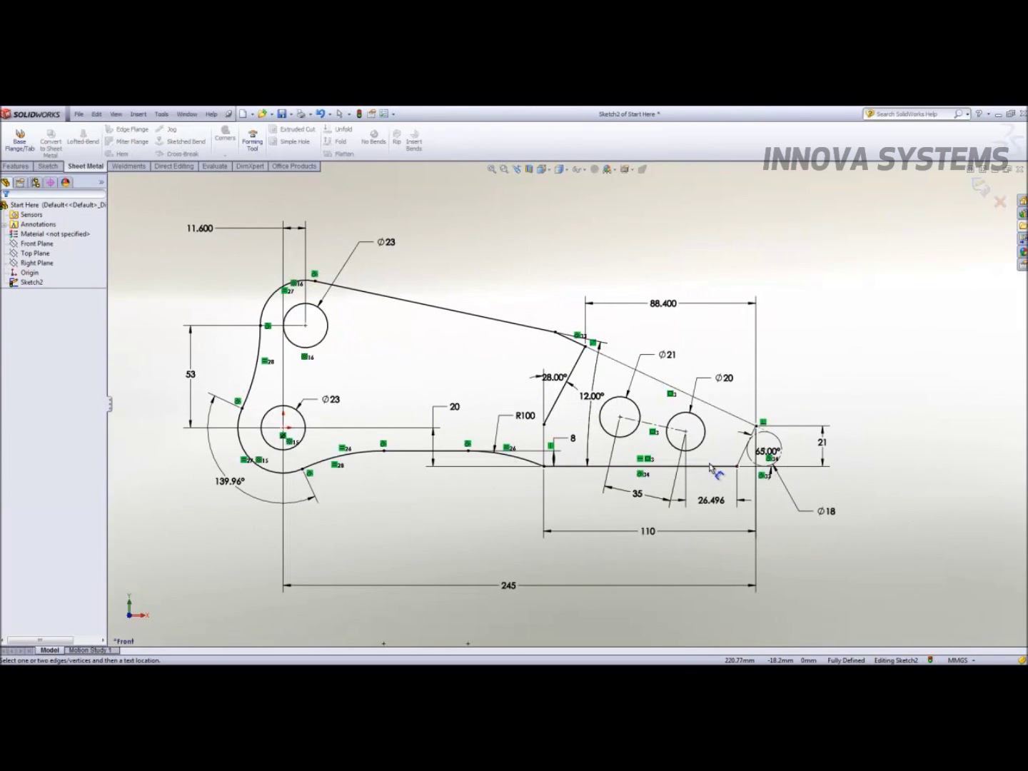
key(Escape)
scroll(285, 265, up, 2)
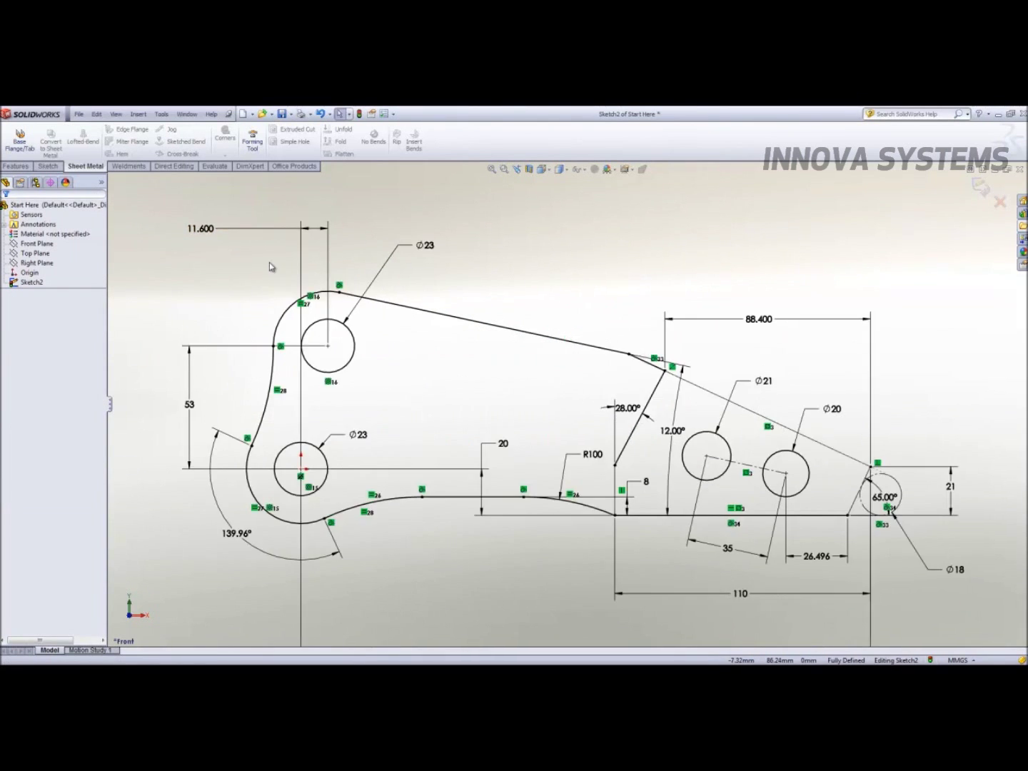
click(266, 396)
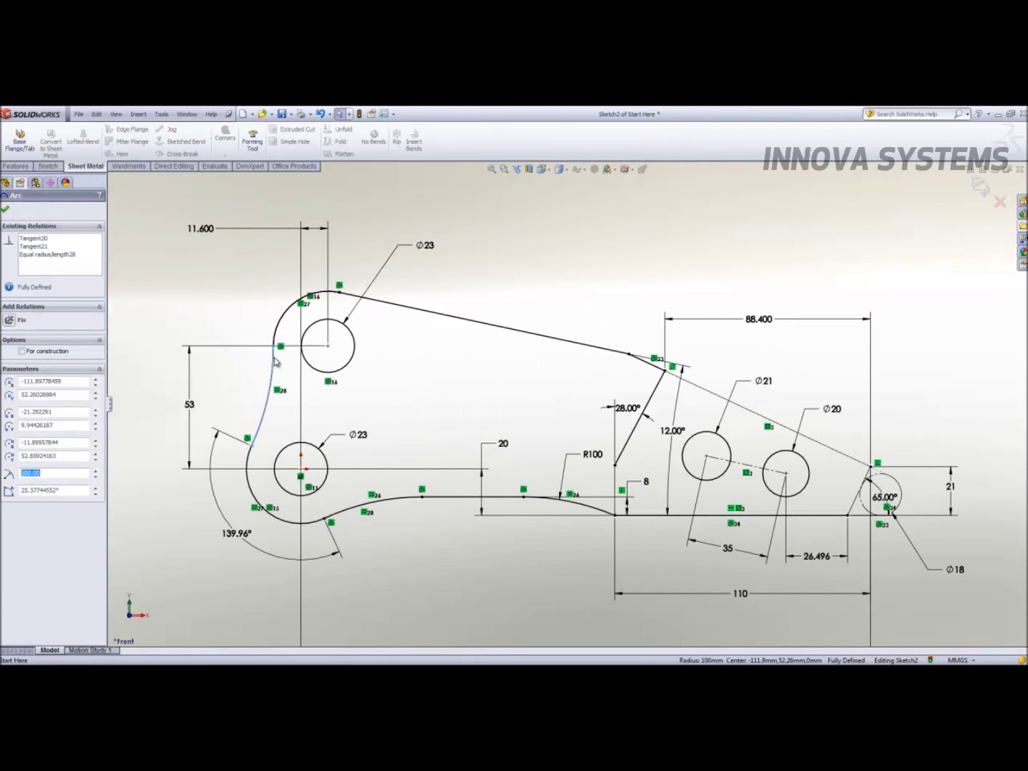
ctrl+click(391, 307)
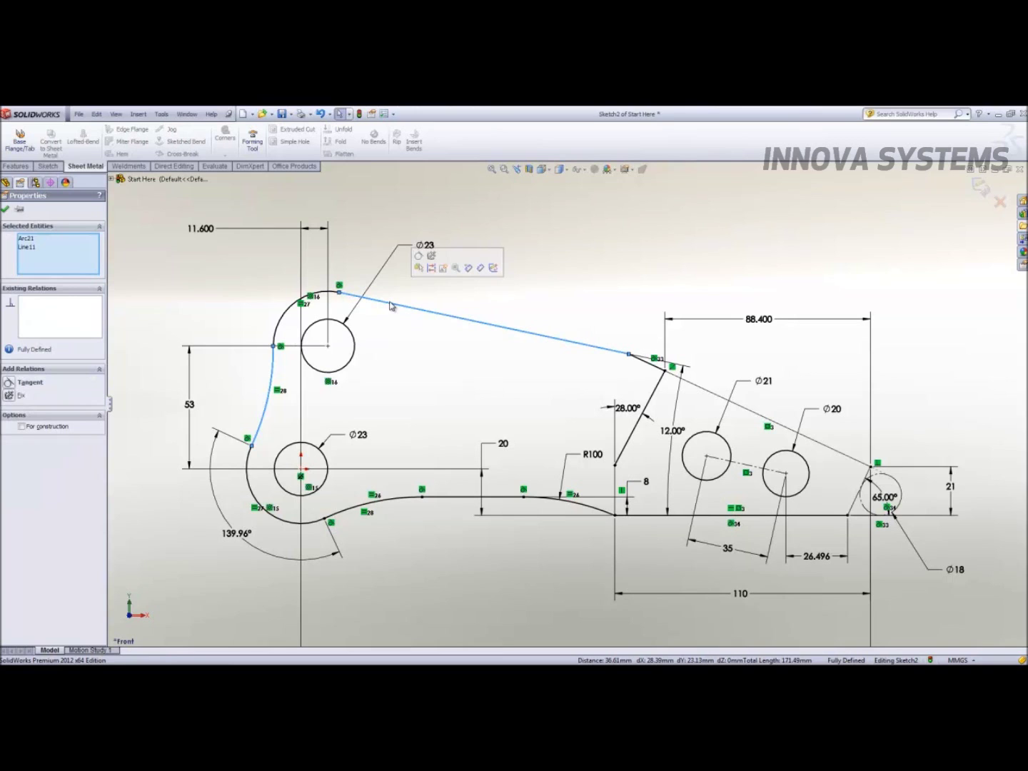
key(s)
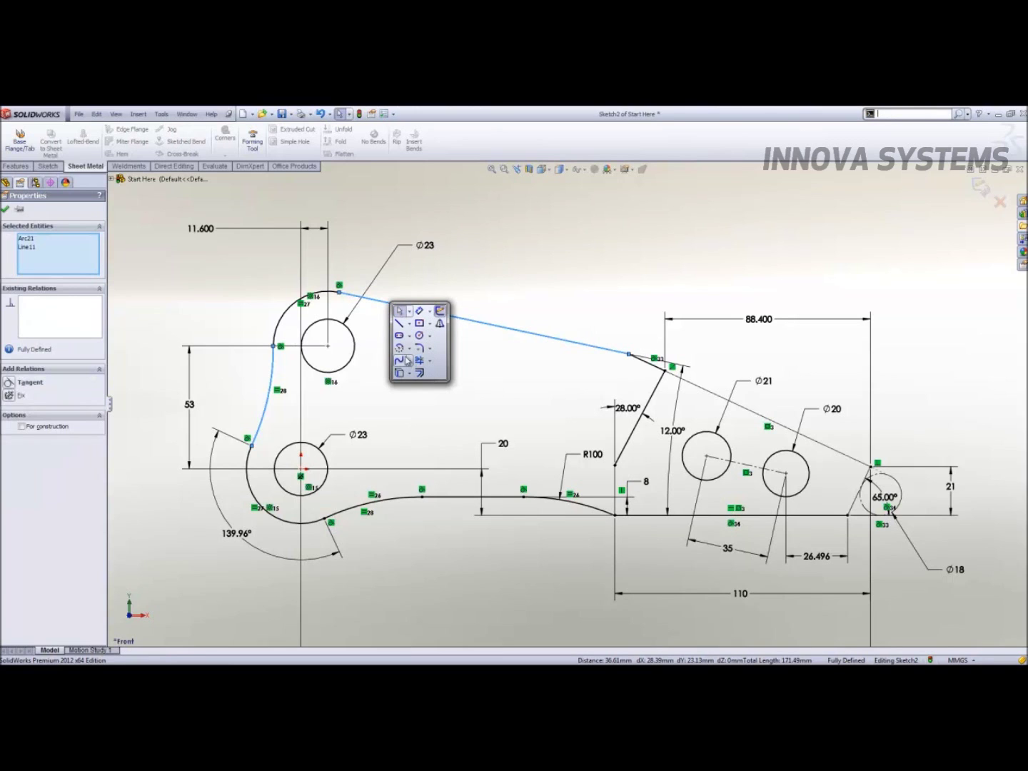
click(49, 166)
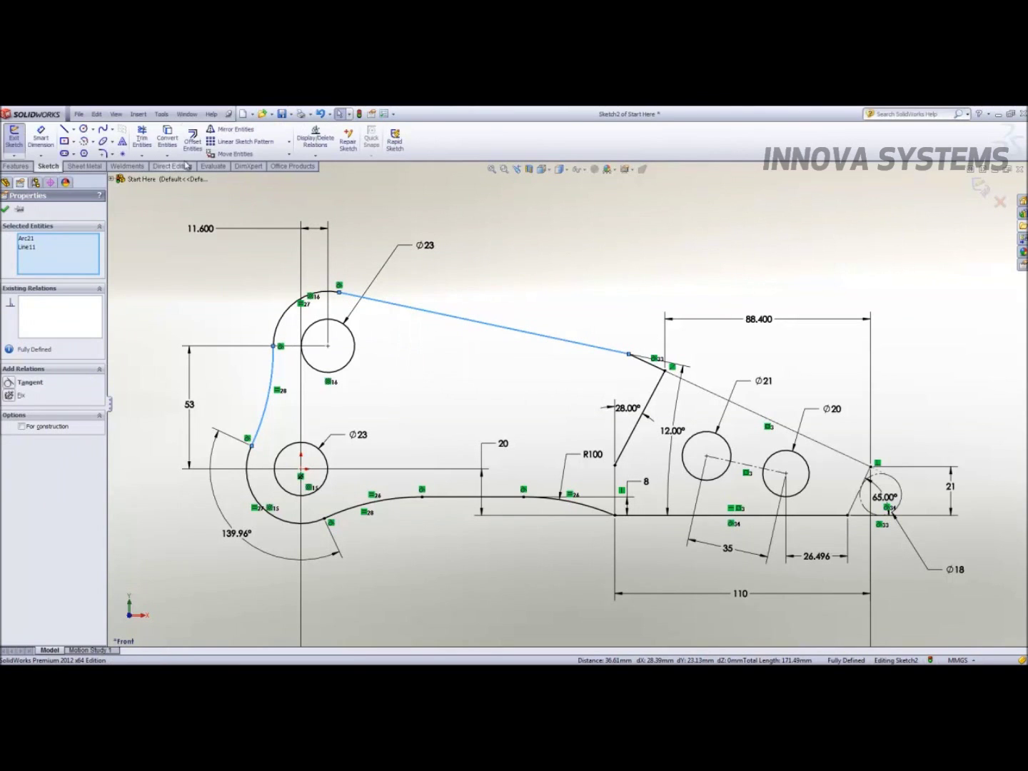
click(123, 154)
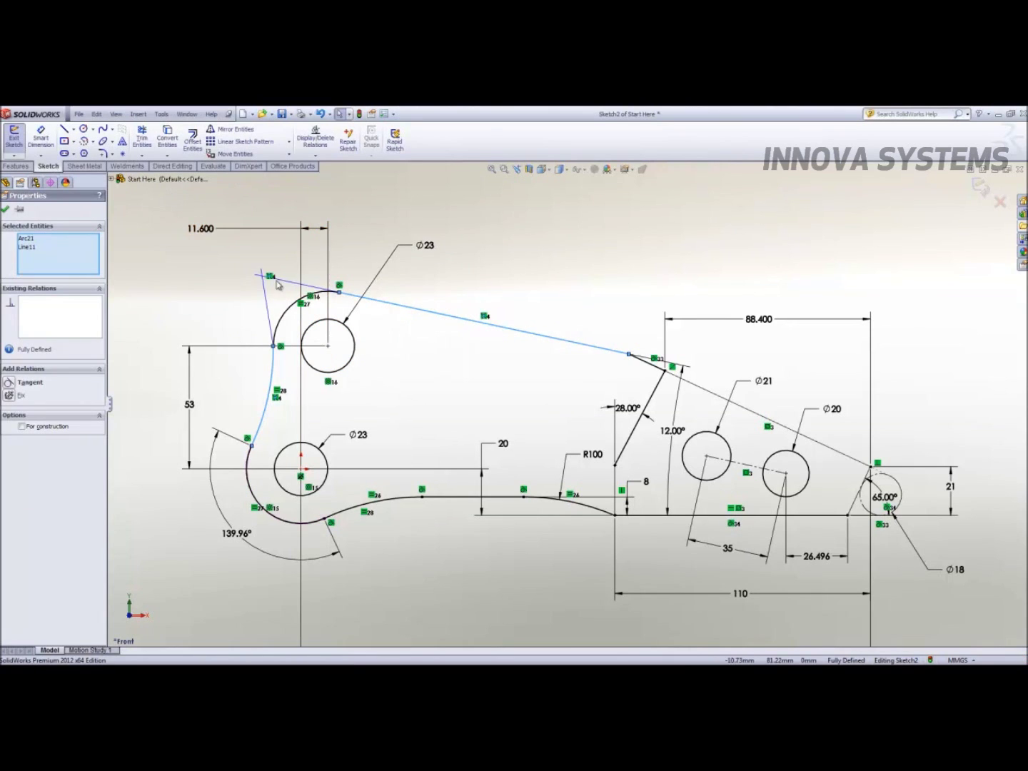
click(5, 210)
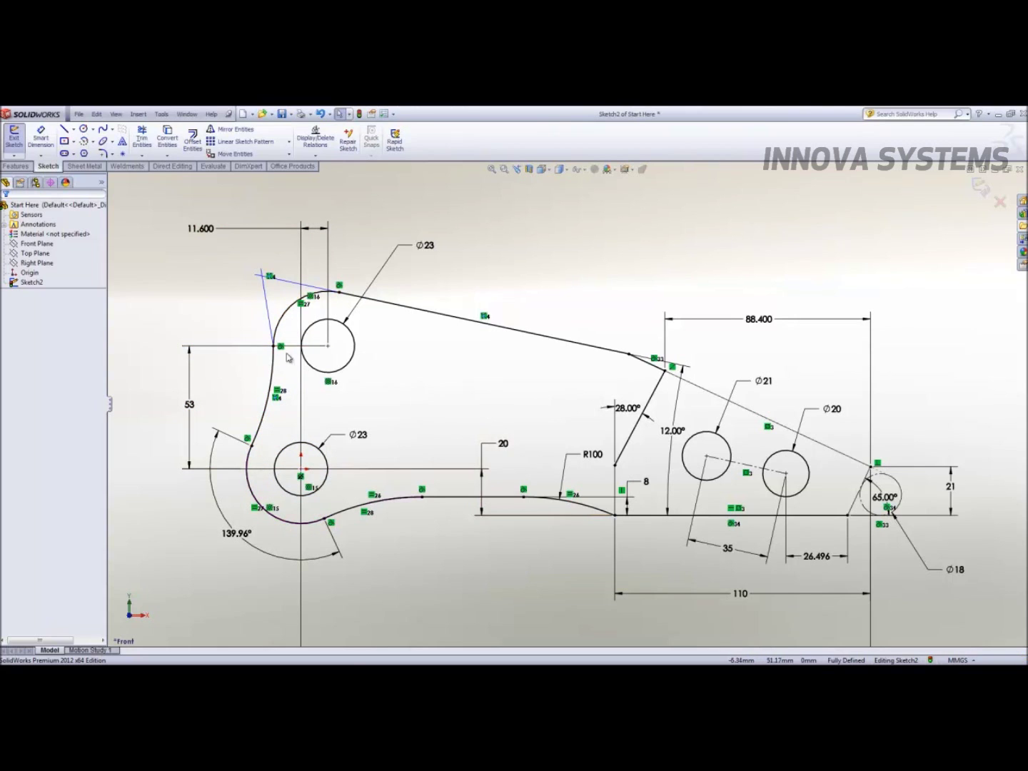
Fit an open spline at 0.01mm tolerance over the top-left arc, left line and bottom-left arc
key(s)
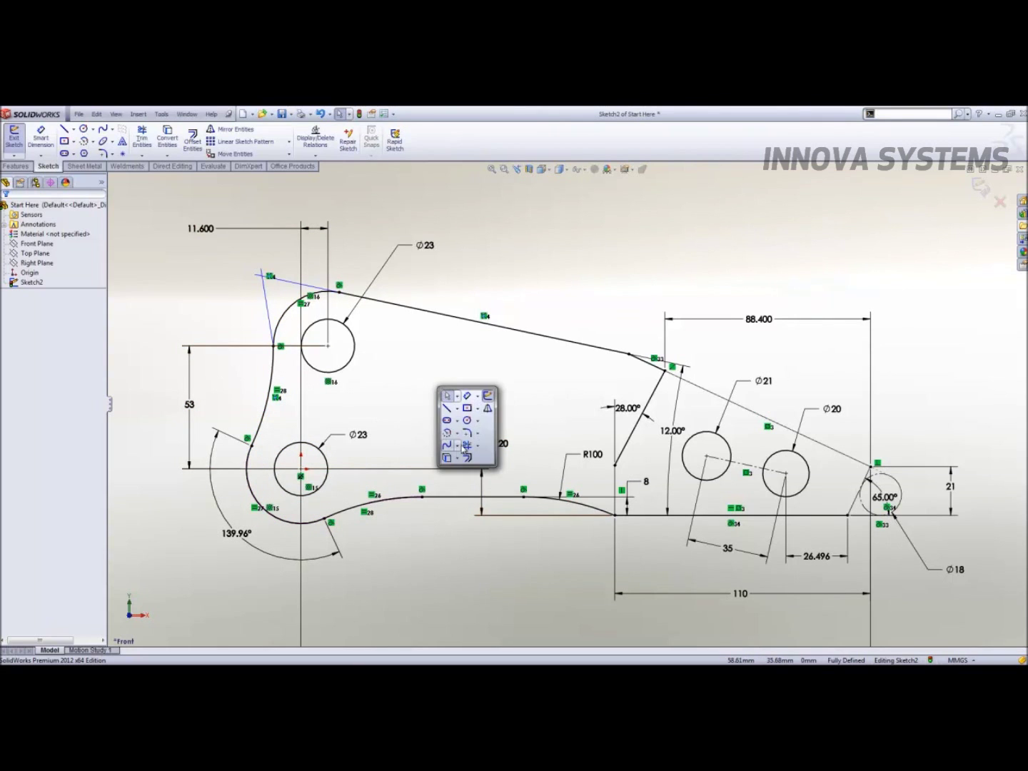
click(458, 445)
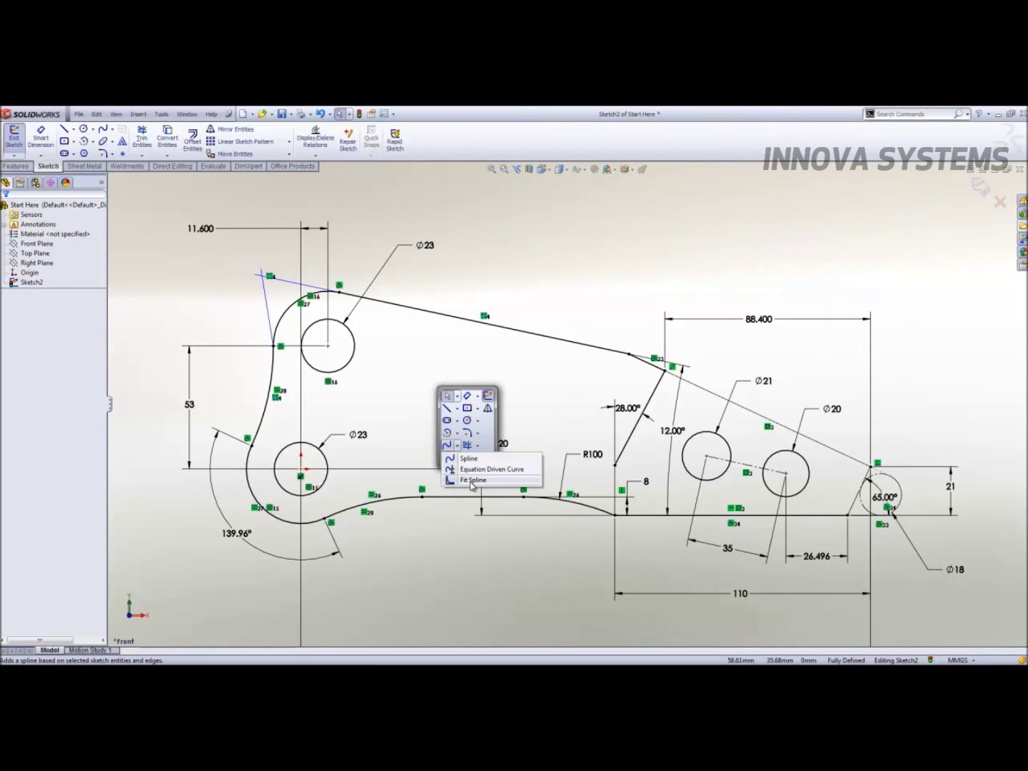
click(471, 481)
click(284, 318)
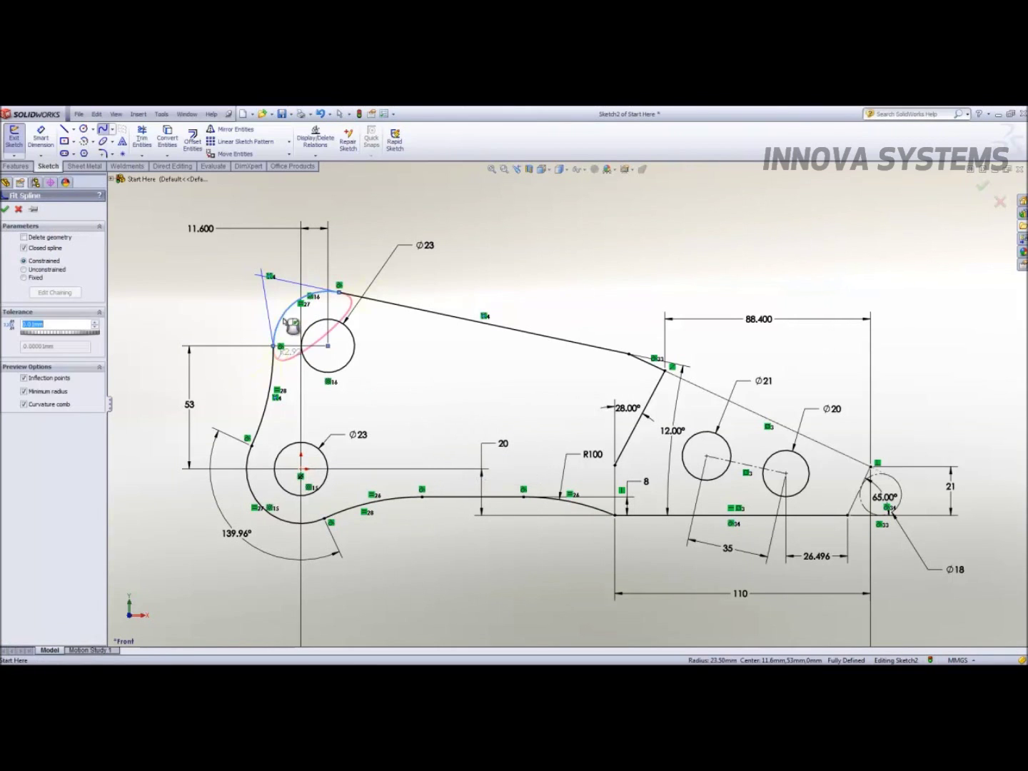
click(272, 377)
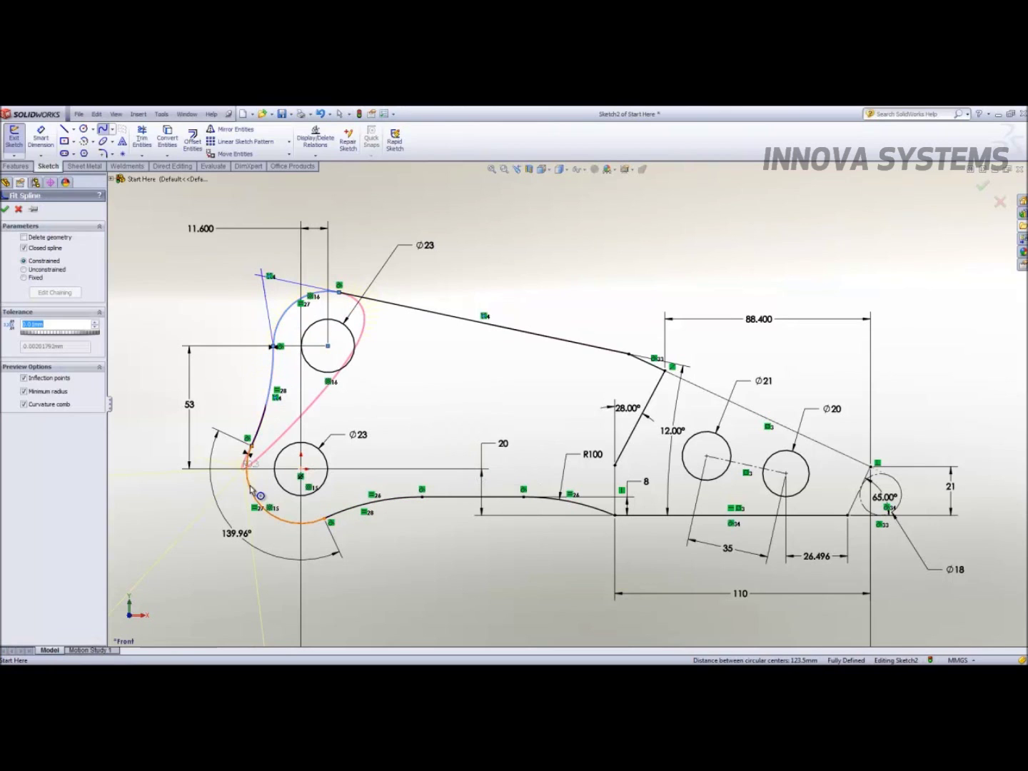
click(252, 490)
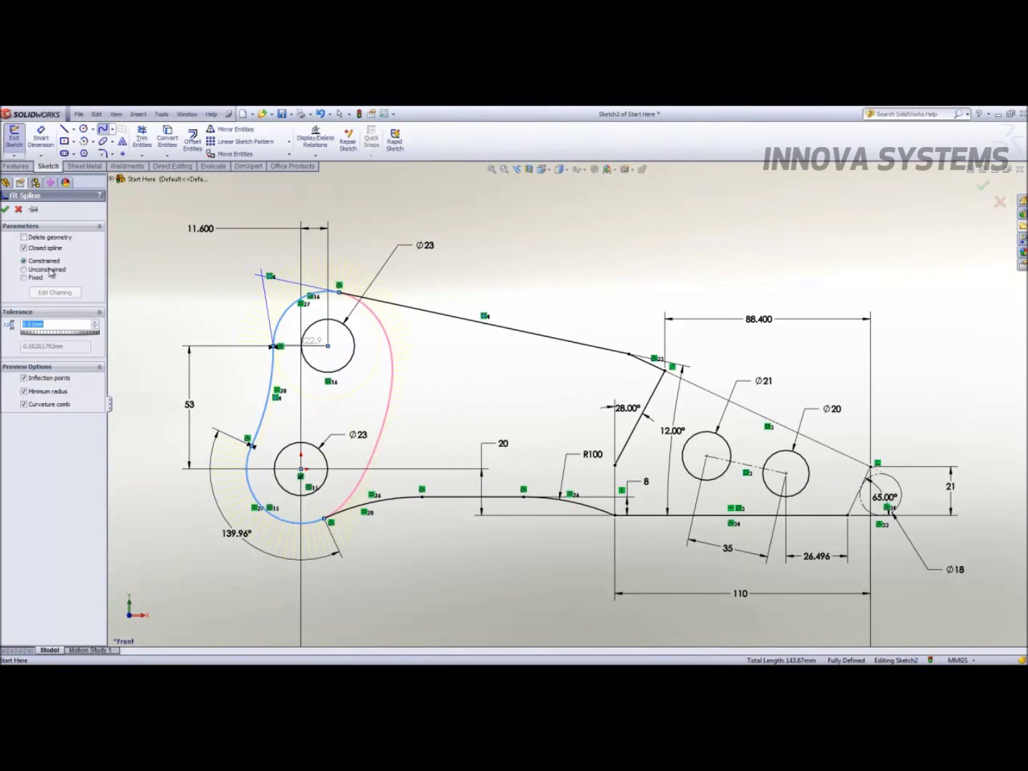
key(Return)
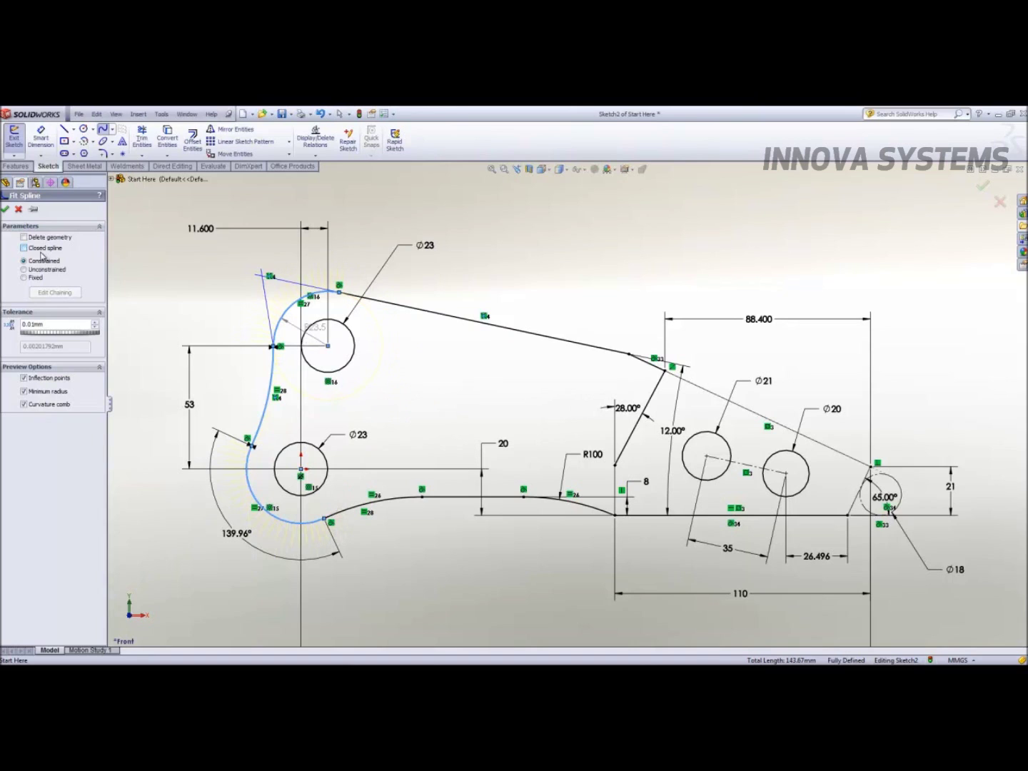
click(5, 209)
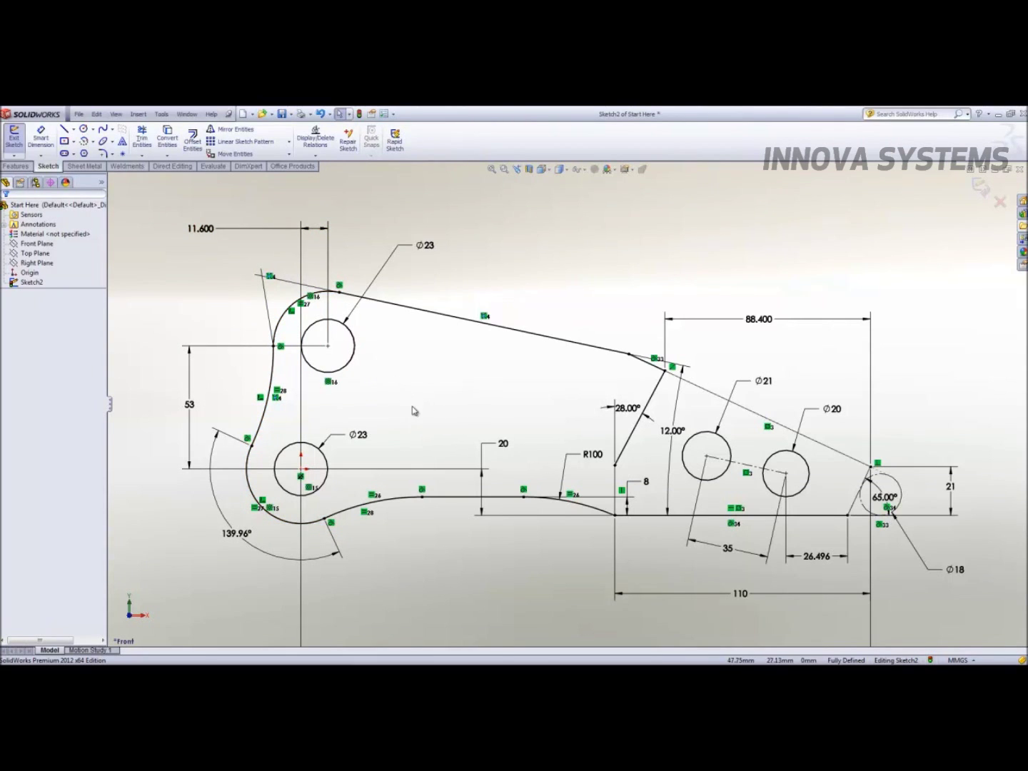
Zoom in on the bracket's right end and start the Trim Entities tool
scroll(920, 464, up, 5)
scroll(920, 506, down, 5)
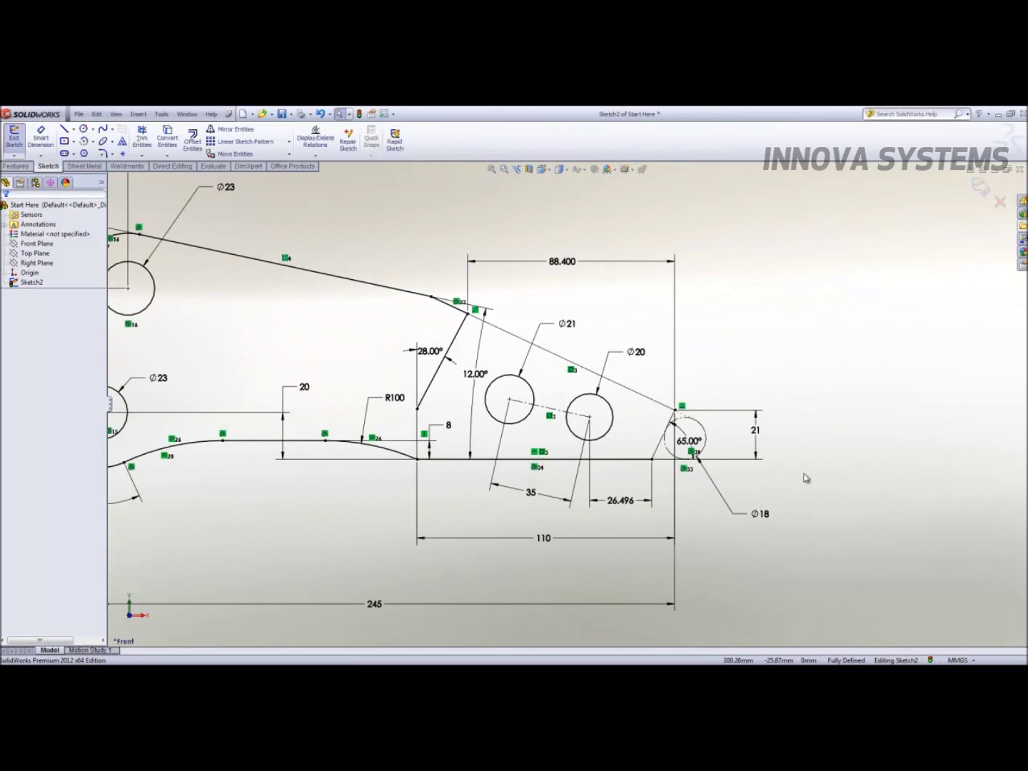
scroll(805, 478, down, 2)
scroll(762, 427, down, 1)
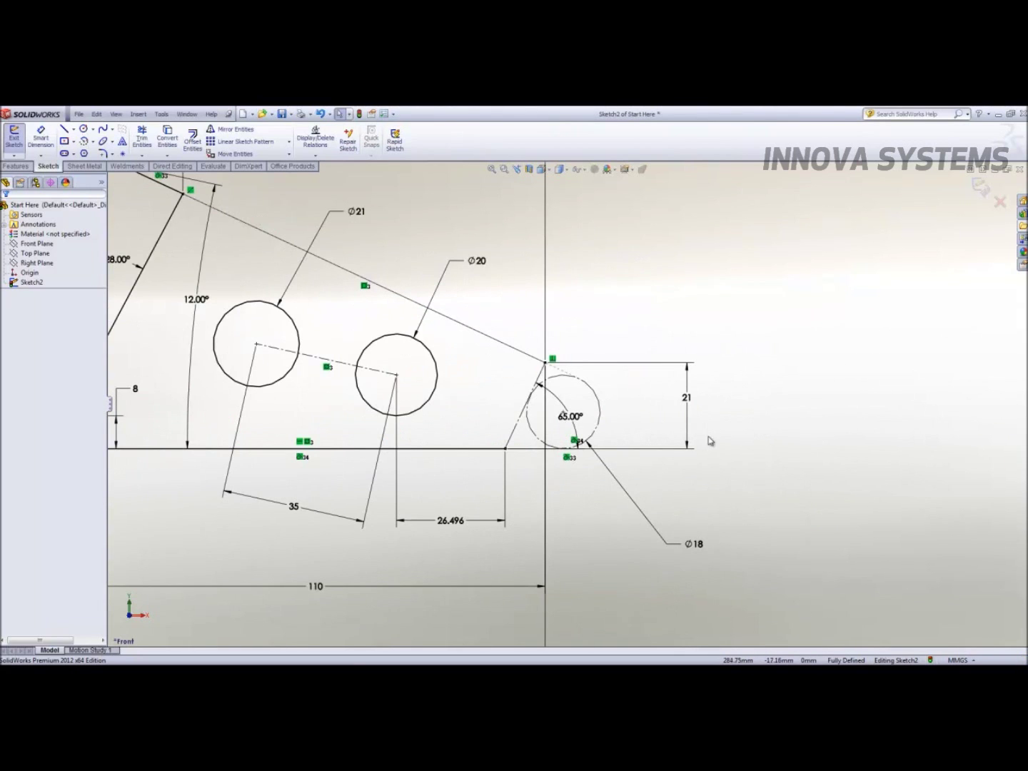
key(s)
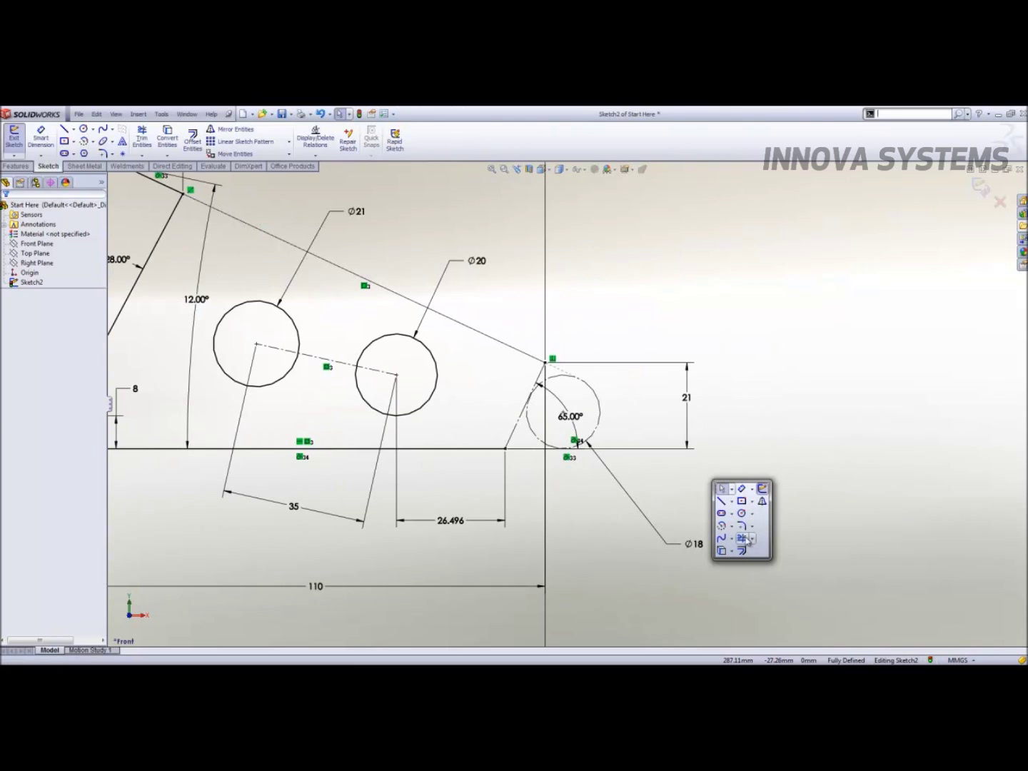
click(742, 540)
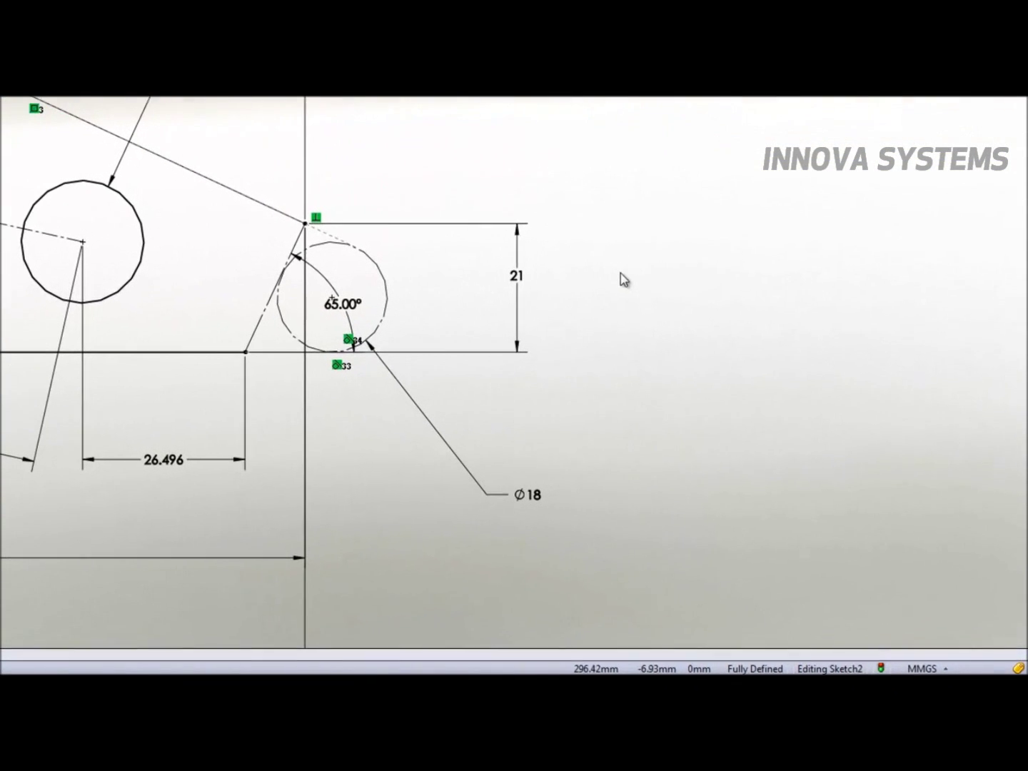
Extend the bottom and top sloped lines past the Ø18 circle and trim them to a sharp corner
right_click(757, 398)
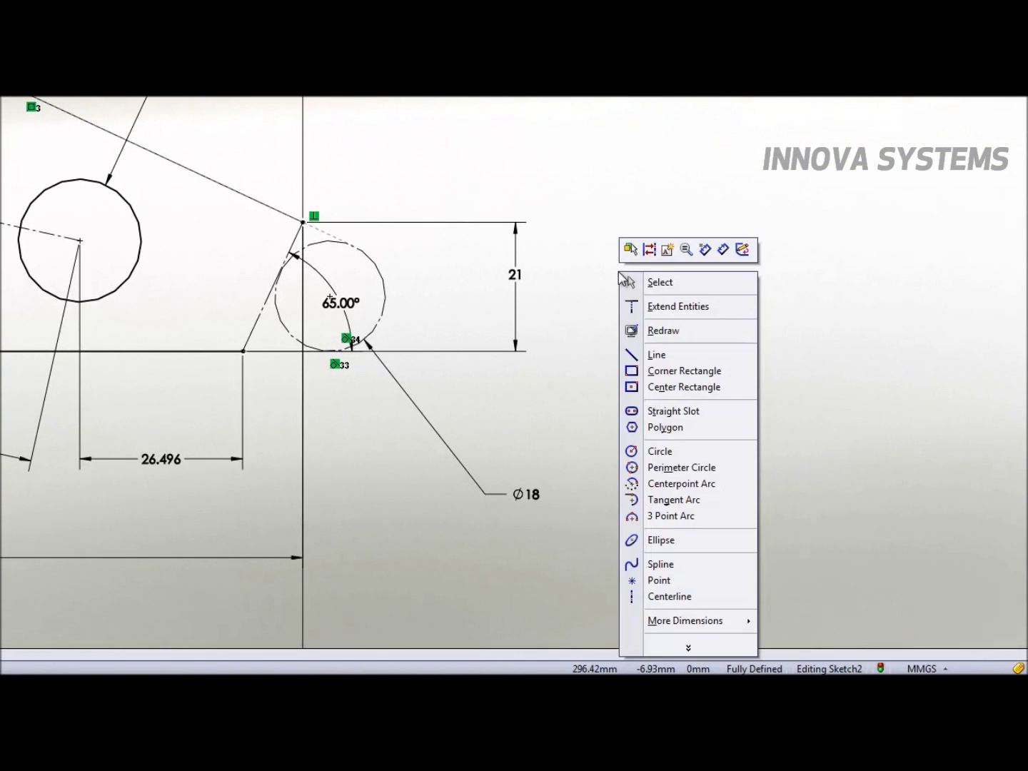
click(651, 307)
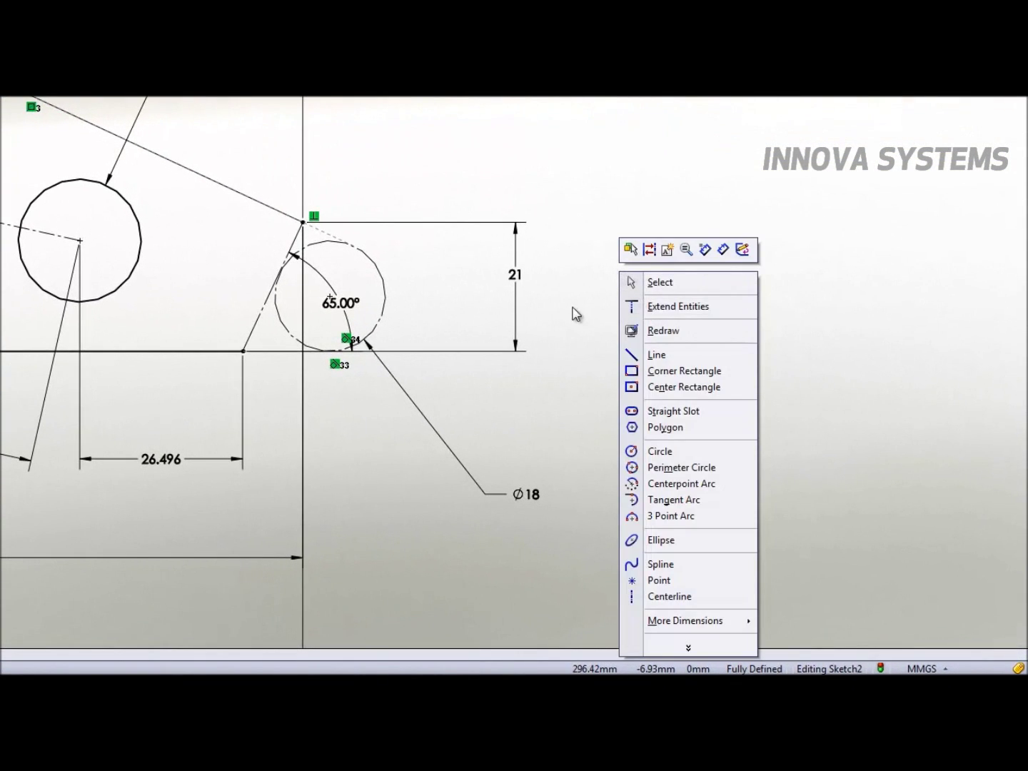
click(244, 357)
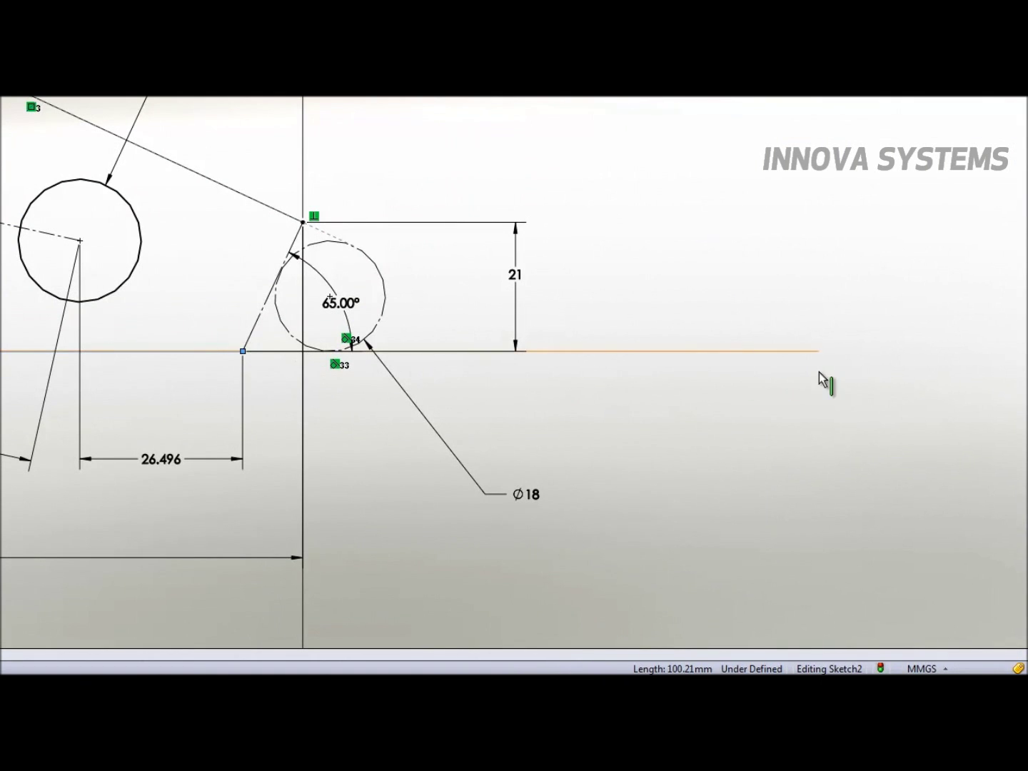
click(820, 372)
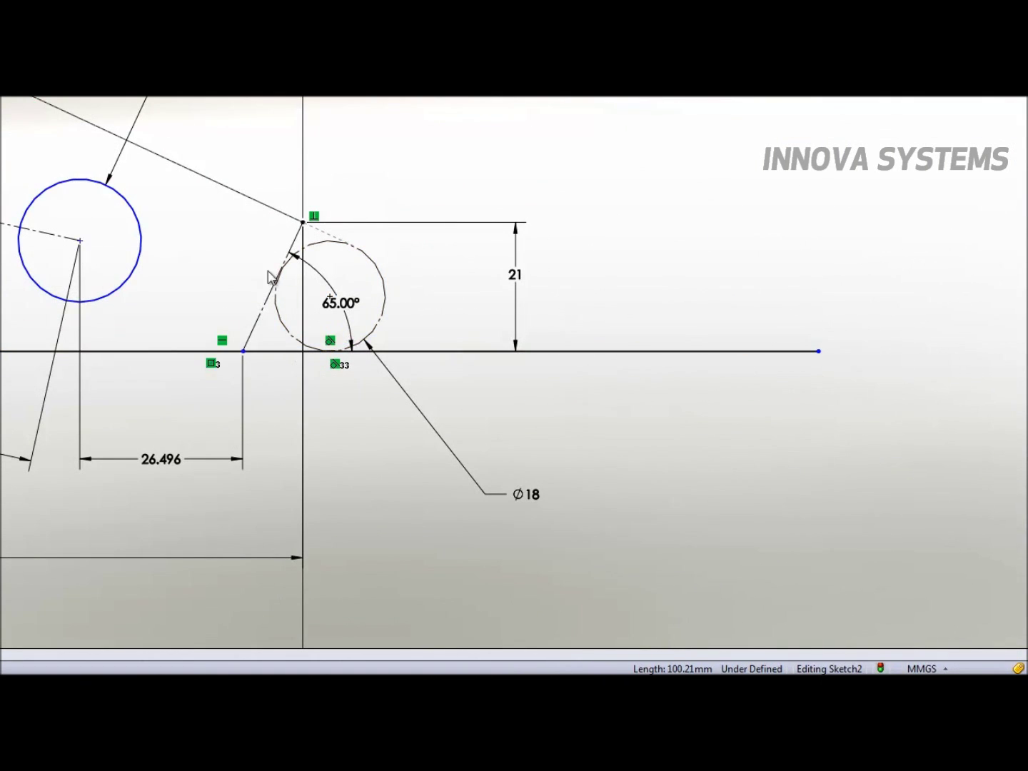
click(845, 464)
mouse_move(764, 227)
mouse_down()
mouse_move(715, 393)
mouse_move(661, 487)
mouse_up()
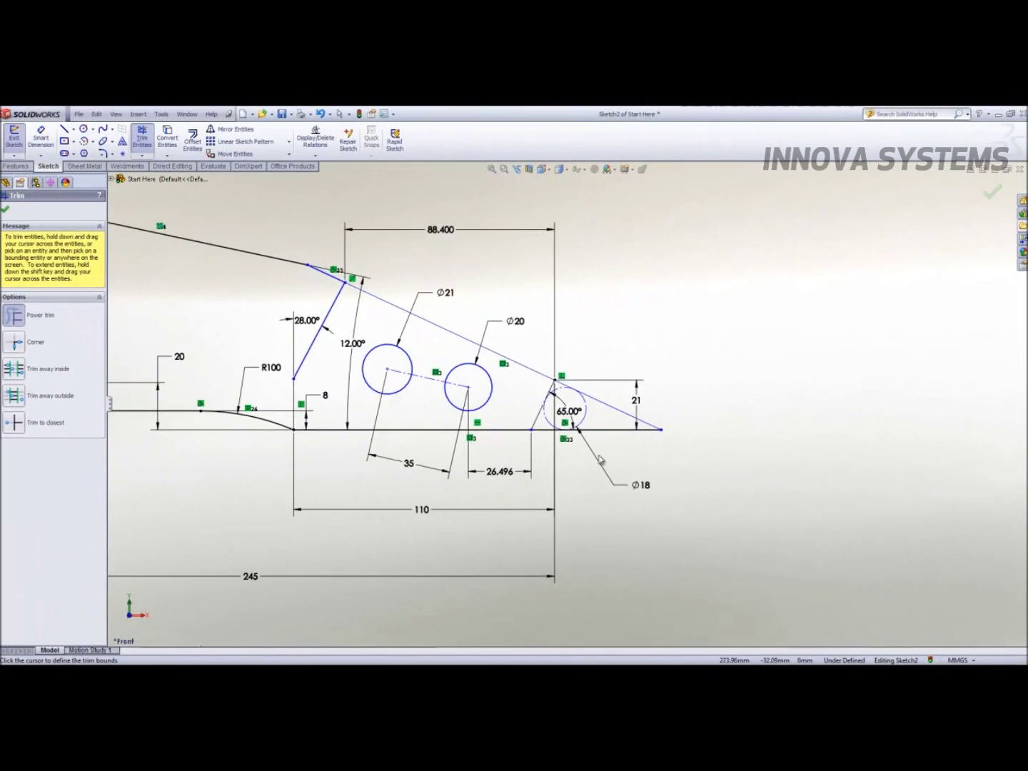
scroll(318, 351, up, 3)
scroll(318, 351, down, 2)
key(f)
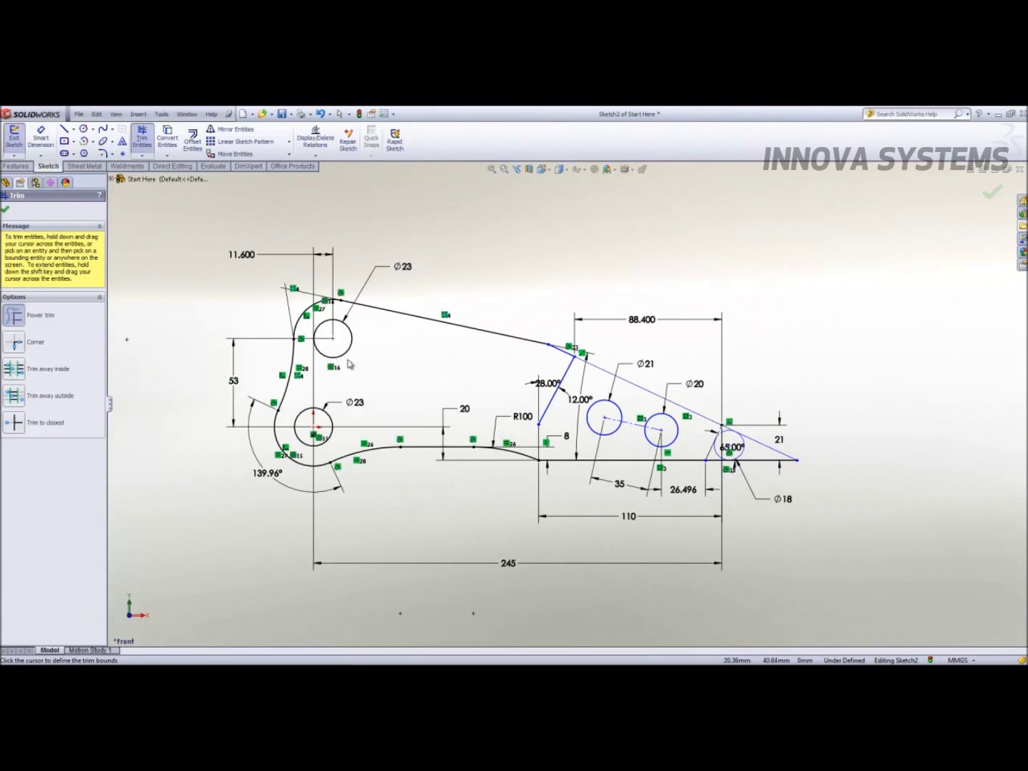
click(6, 209)
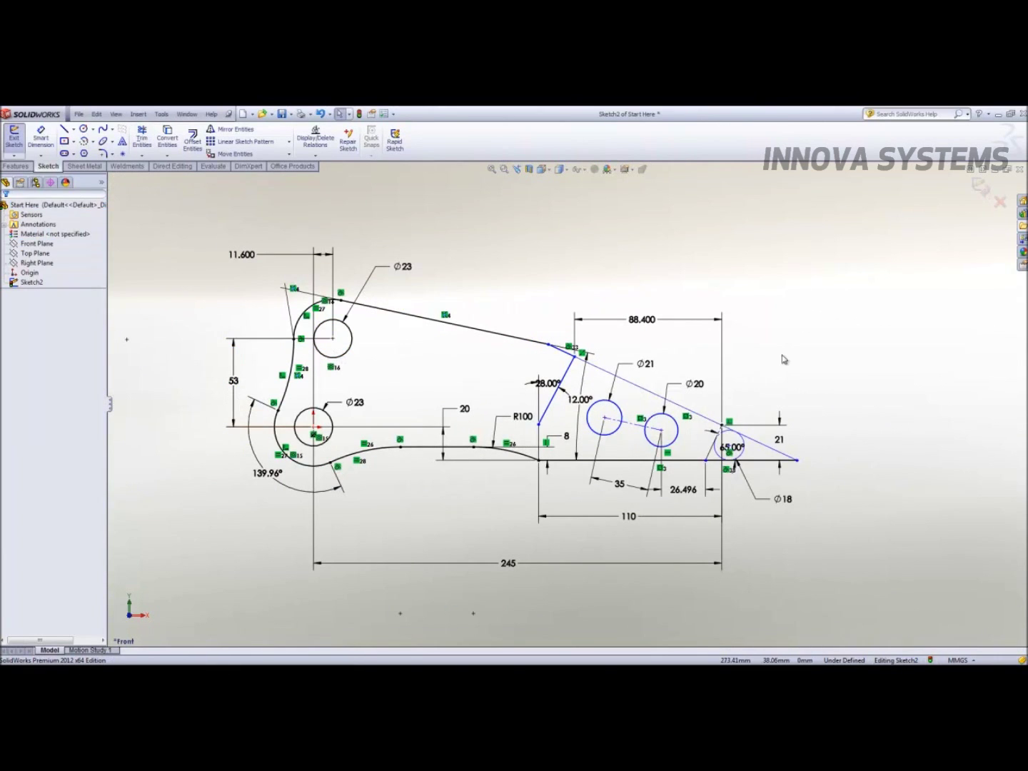
Dimension the long sloped line at 147.229
key(s)
click(853, 363)
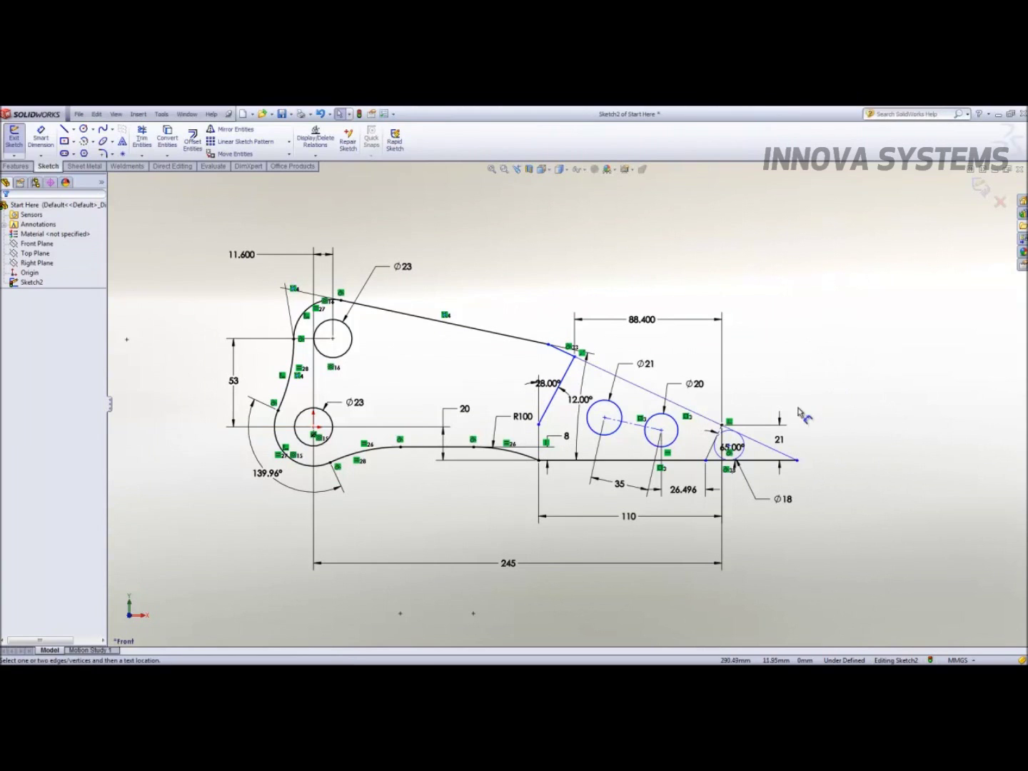
click(761, 444)
click(714, 360)
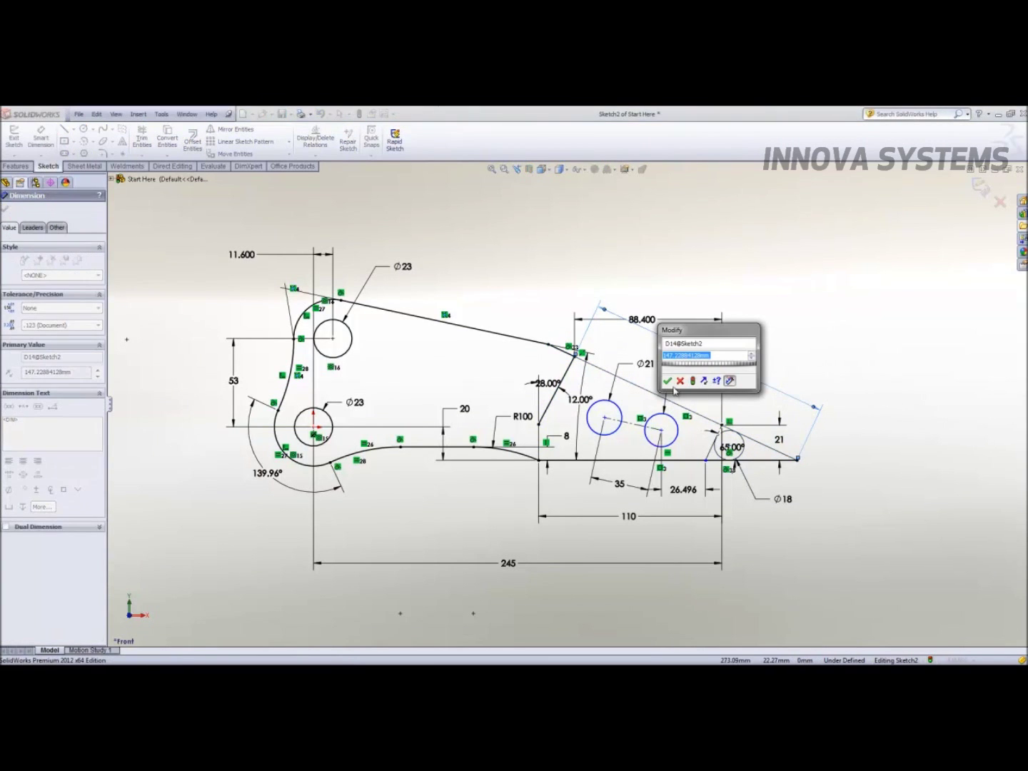
click(670, 380)
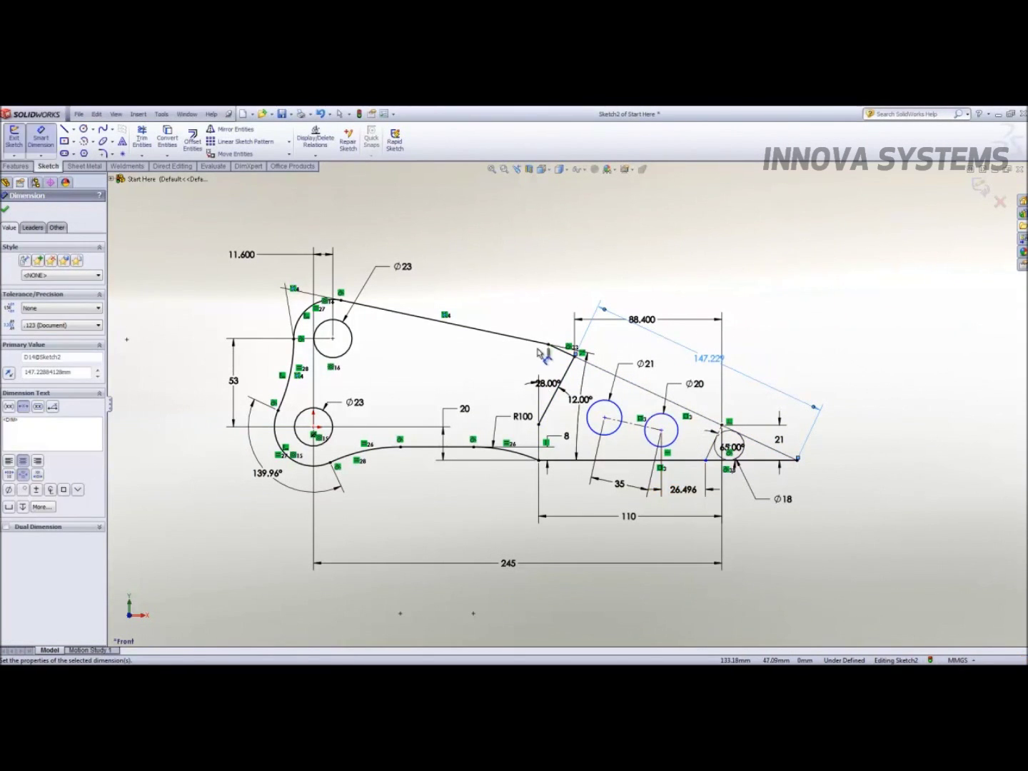
Add a driving 15.695 horizontal dimension from the sloped line's end vertex and open SketchXpert
click(575, 355)
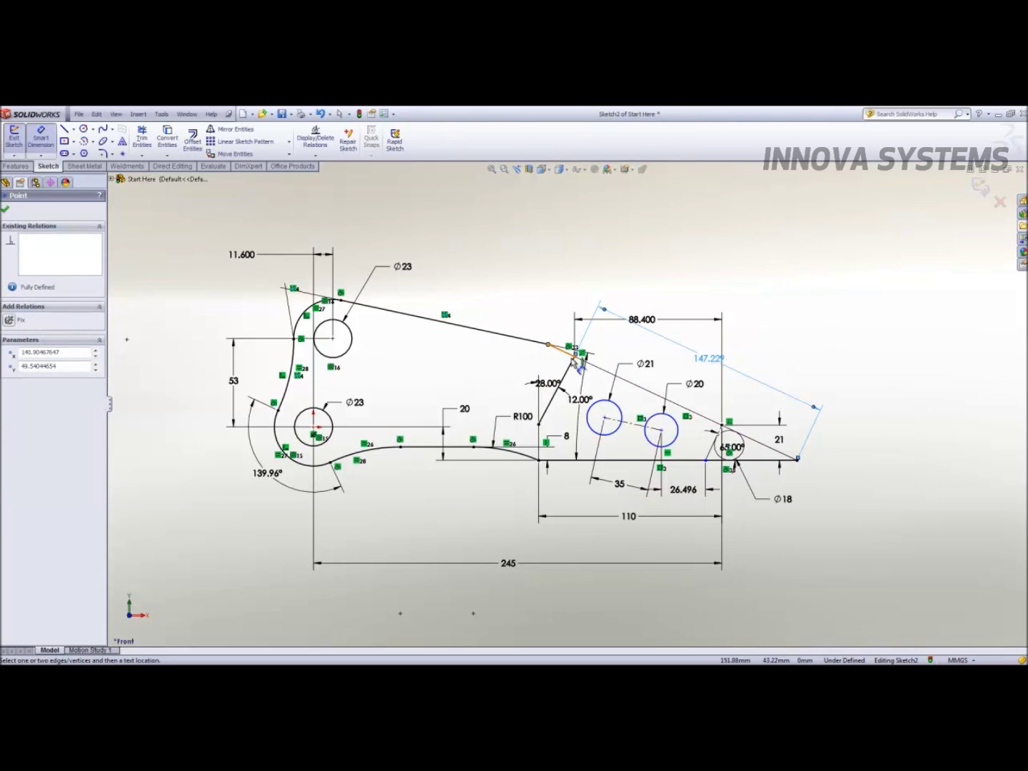
click(576, 359)
click(565, 289)
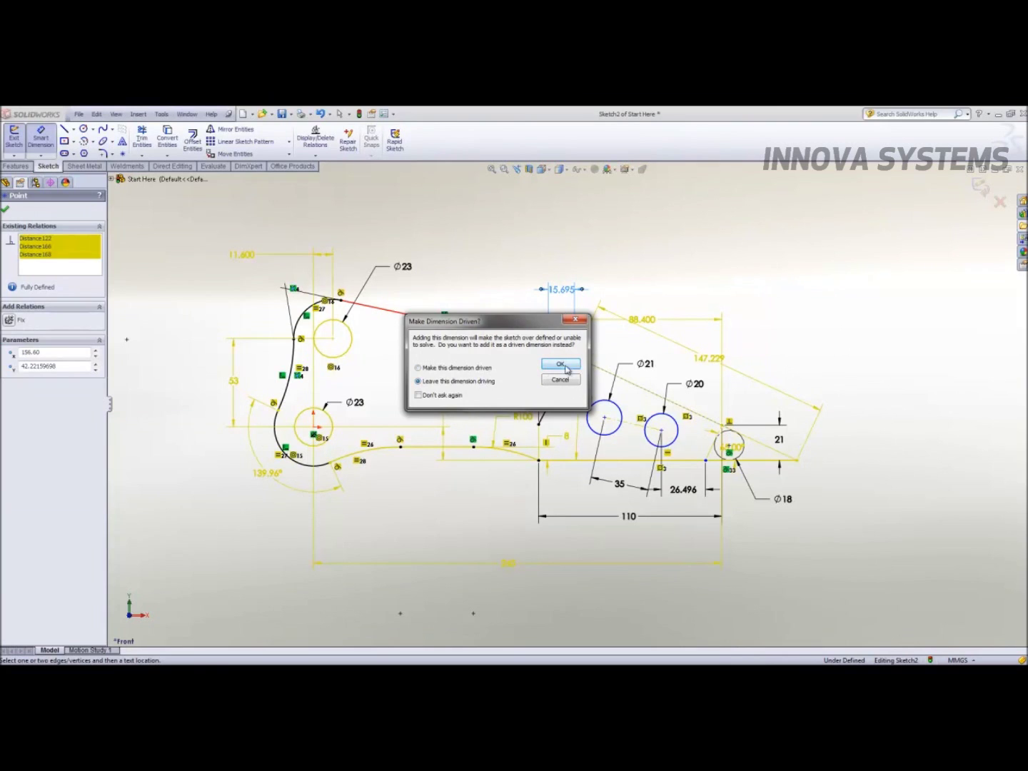
click(561, 365)
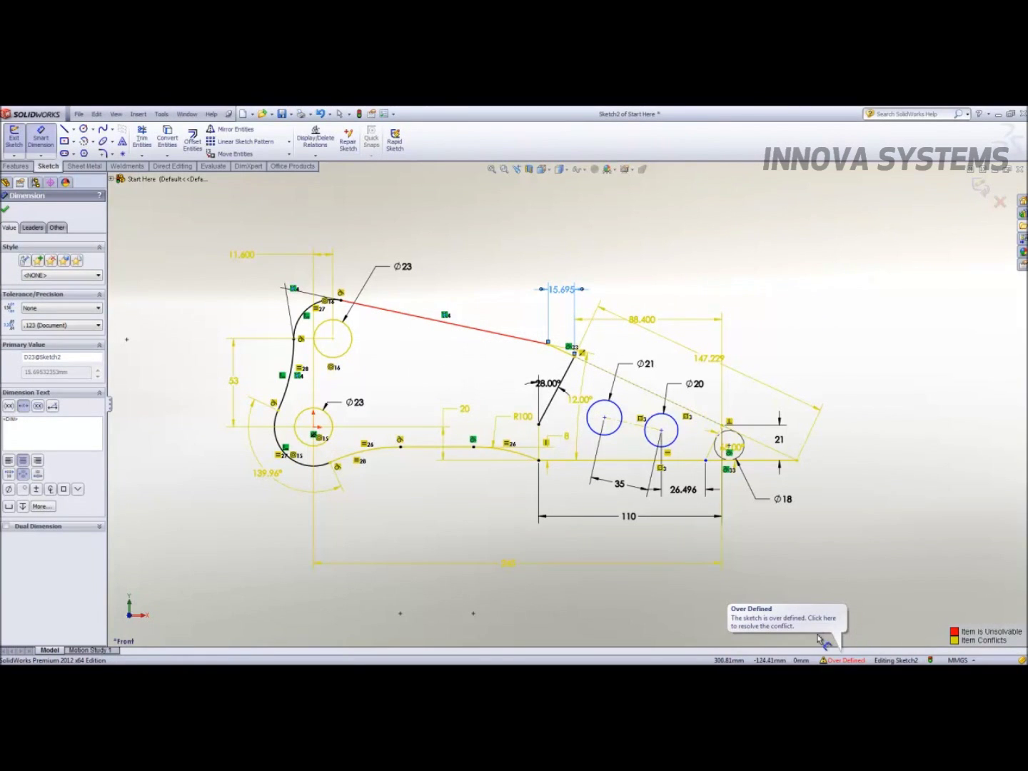
click(845, 661)
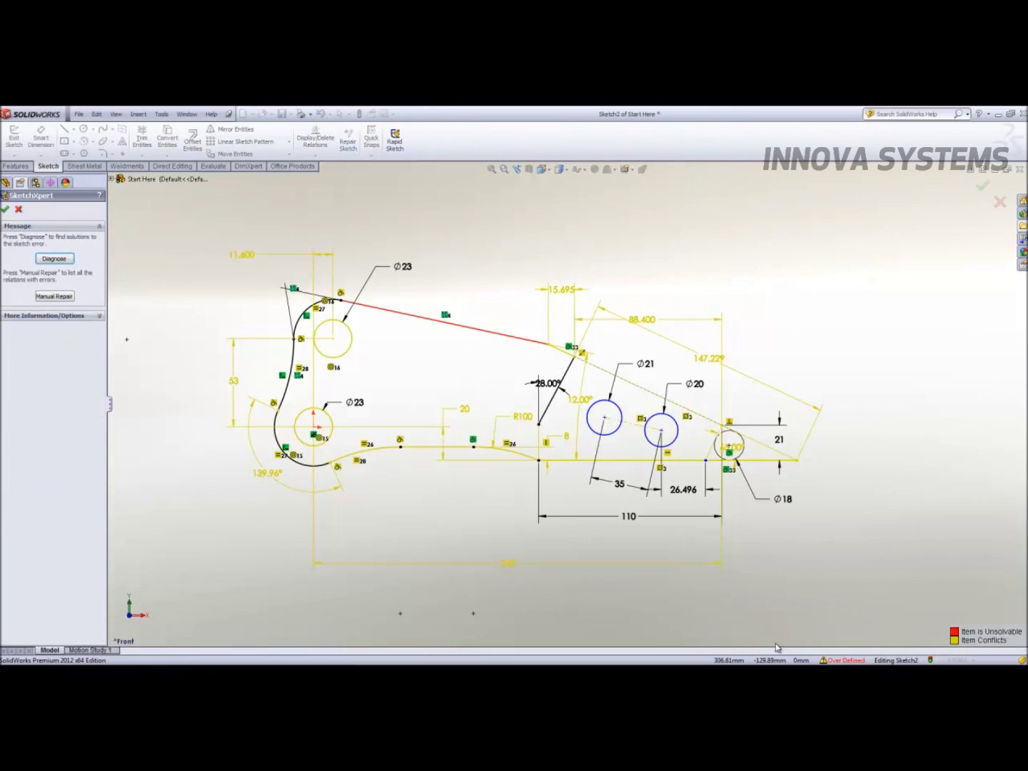
Review over-defining and external relations in Display/Delete Relations, then select the 15.695 dimension
click(19, 210)
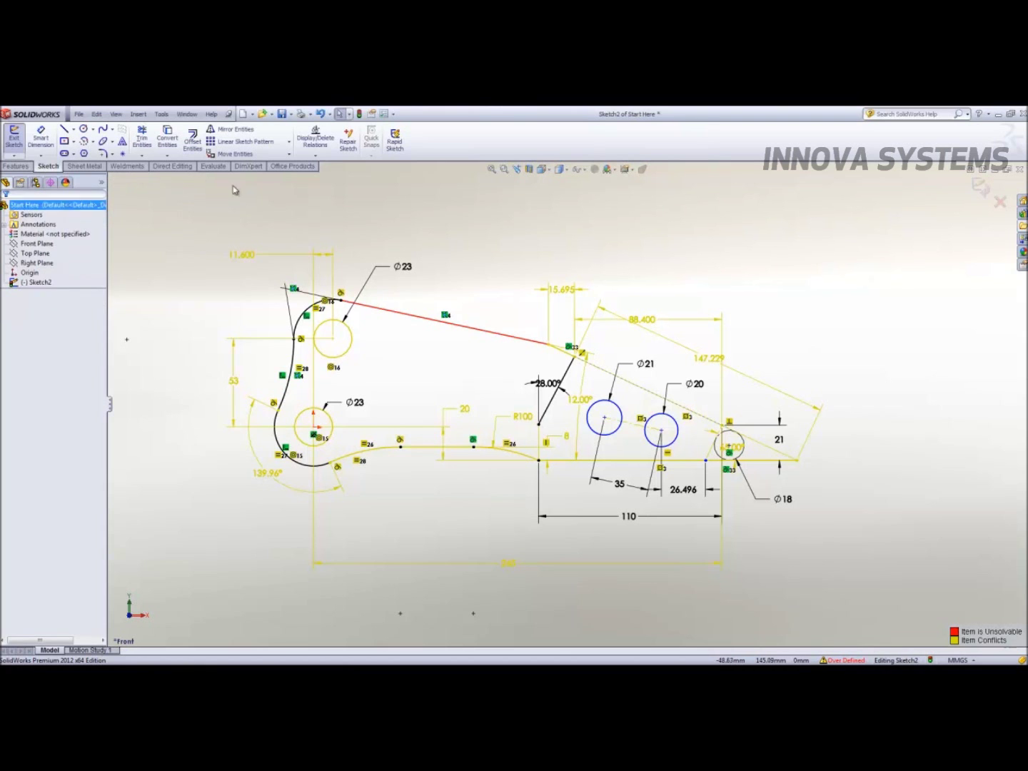
click(318, 143)
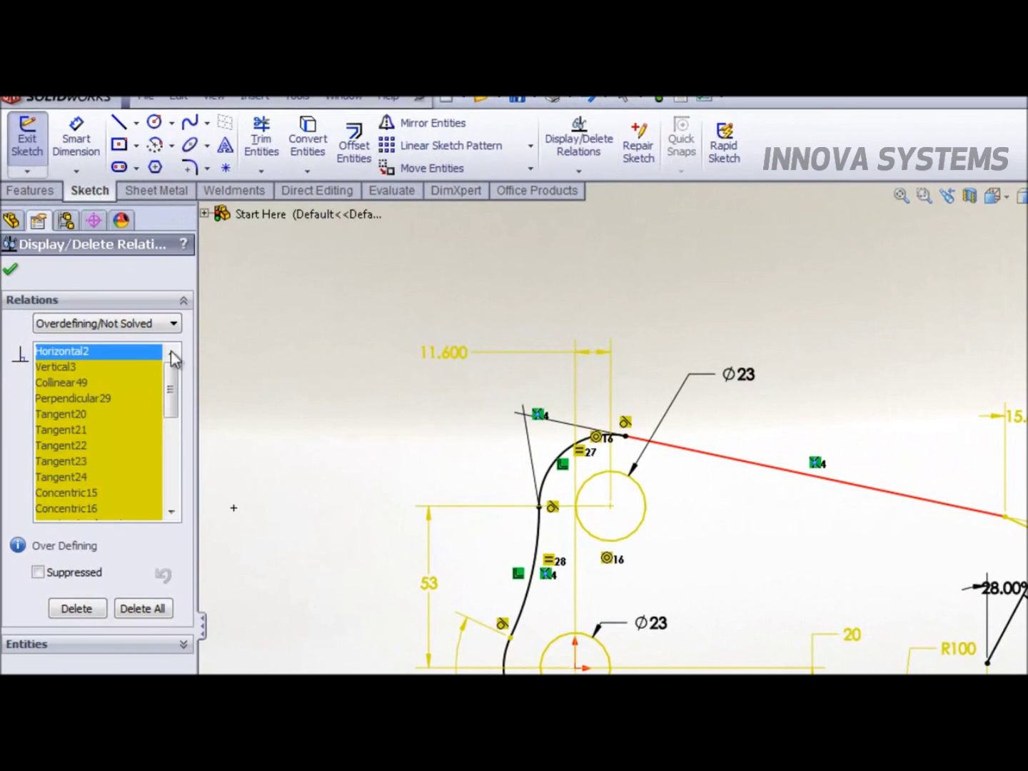
click(139, 324)
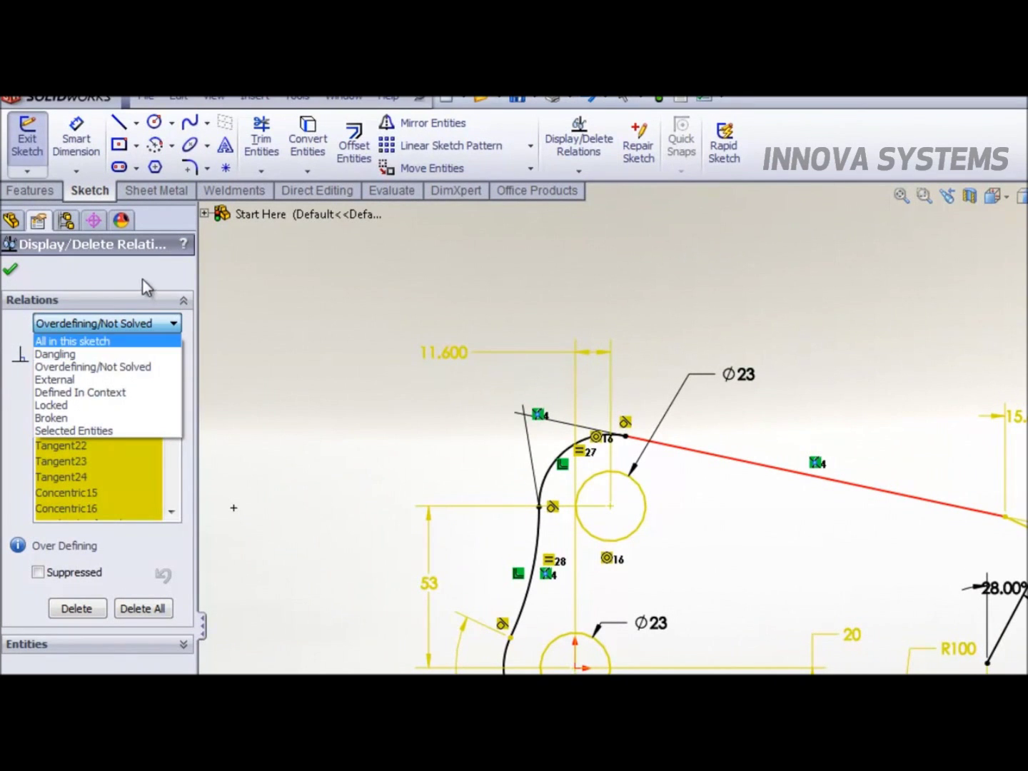
click(139, 366)
mouse_move(172, 404)
mouse_down()
mouse_move(170, 489)
mouse_move(165, 400)
mouse_up()
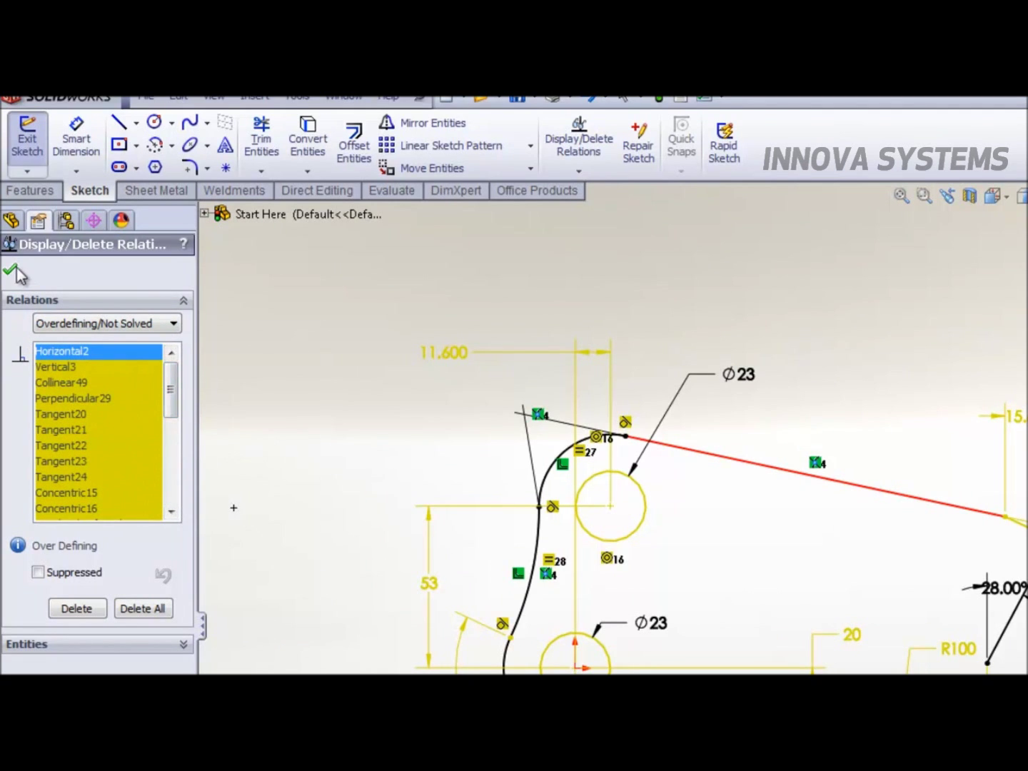
click(106, 325)
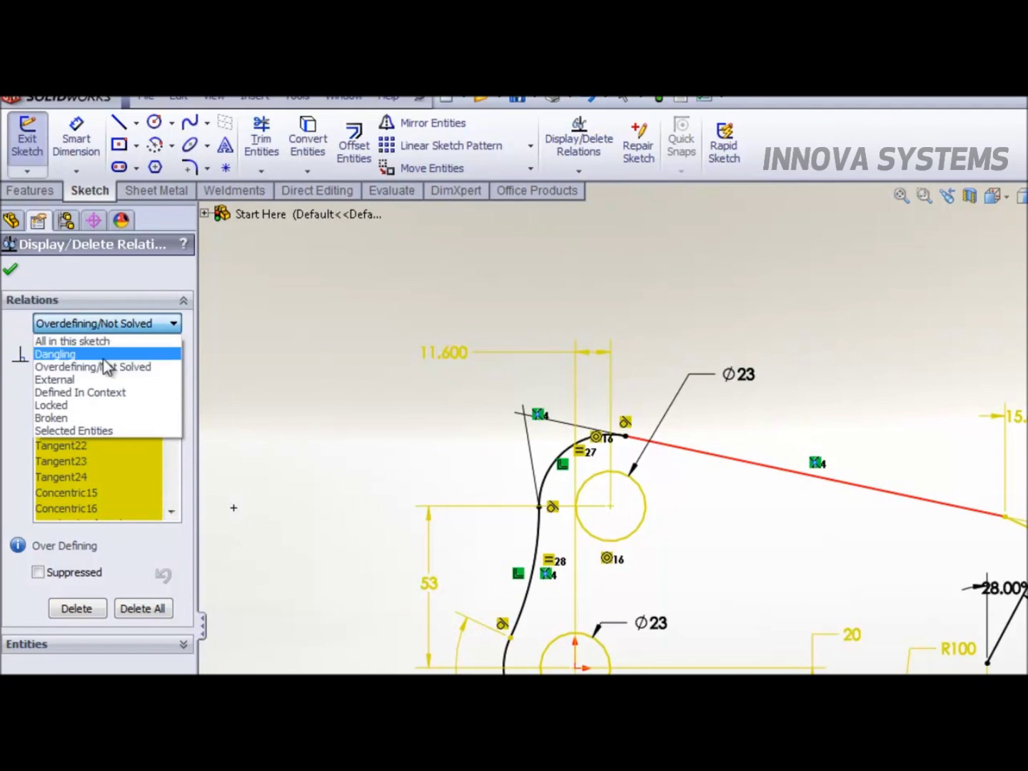
click(64, 380)
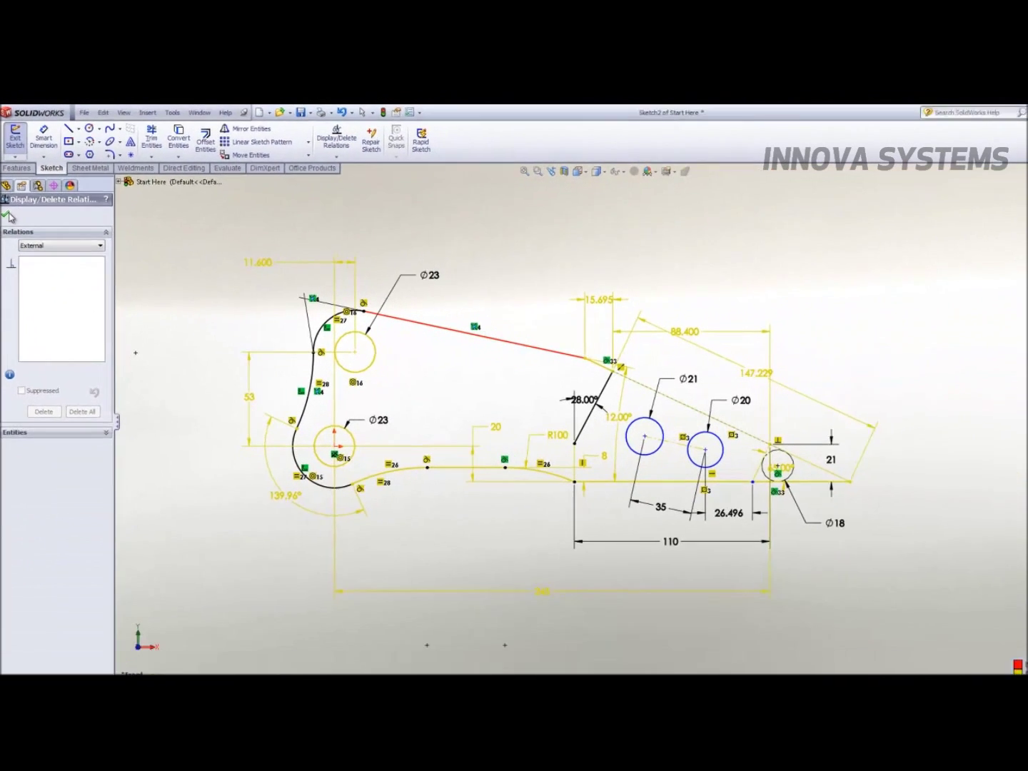
key(Escape)
click(562, 290)
Delete the 15.695 and 147.229 dimensions
key(Delete)
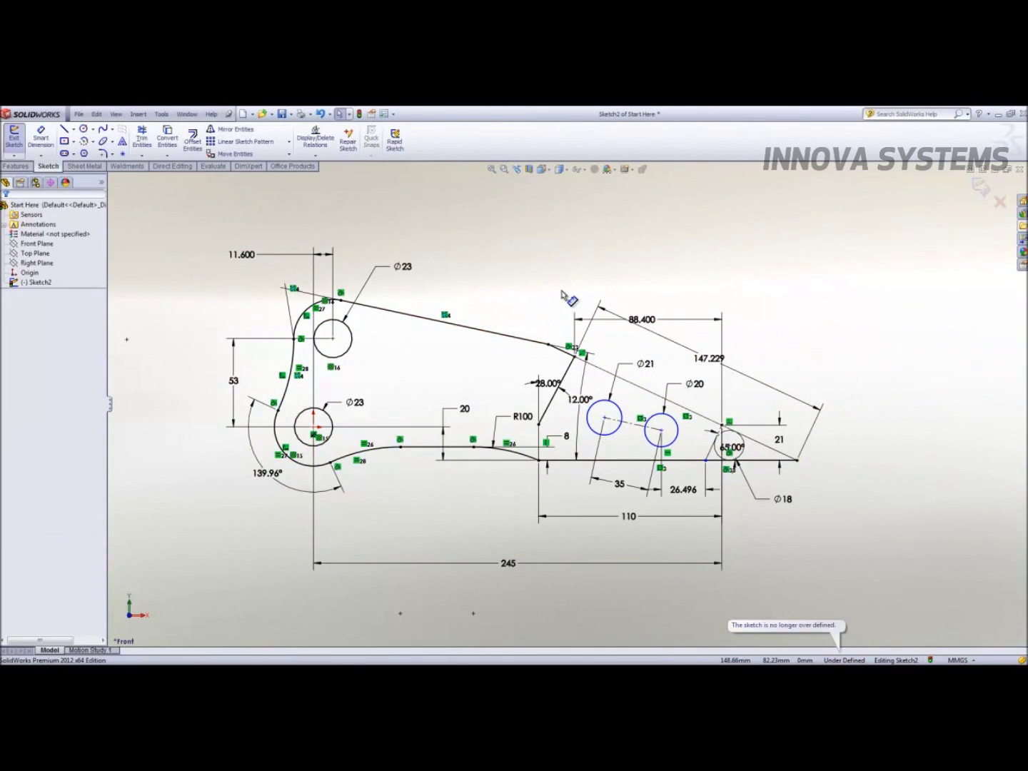
click(709, 362)
key(Delete)
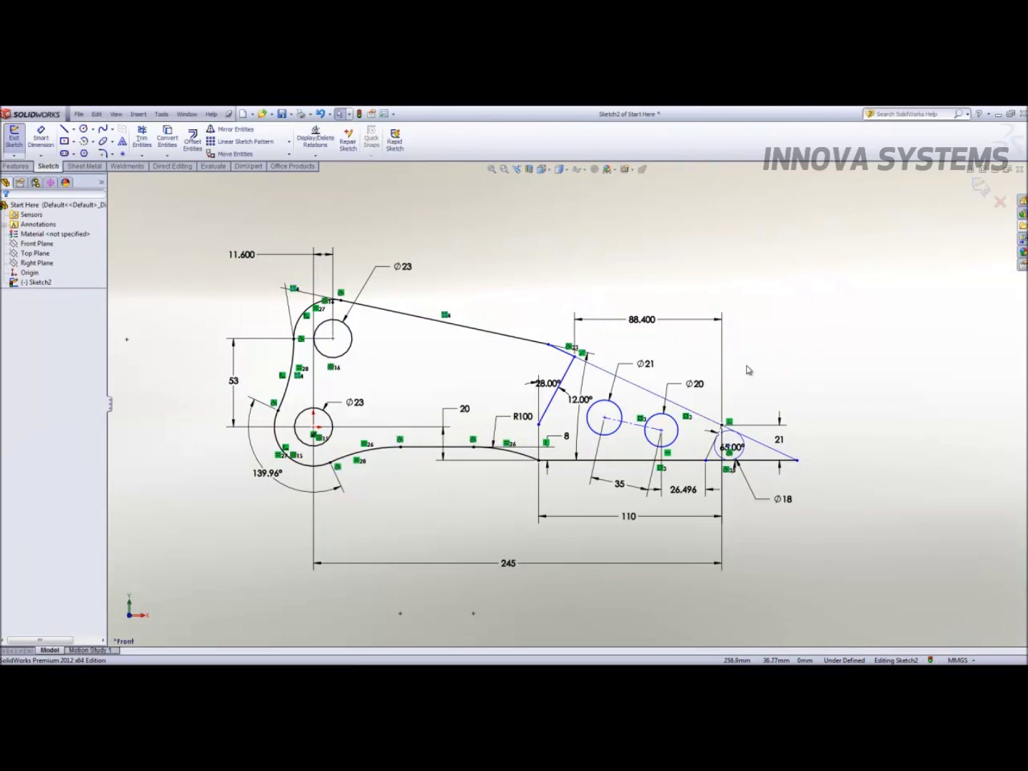
Draw a horizontal centerline inside the bracket
scroll(442, 386, down, 2)
key(s)
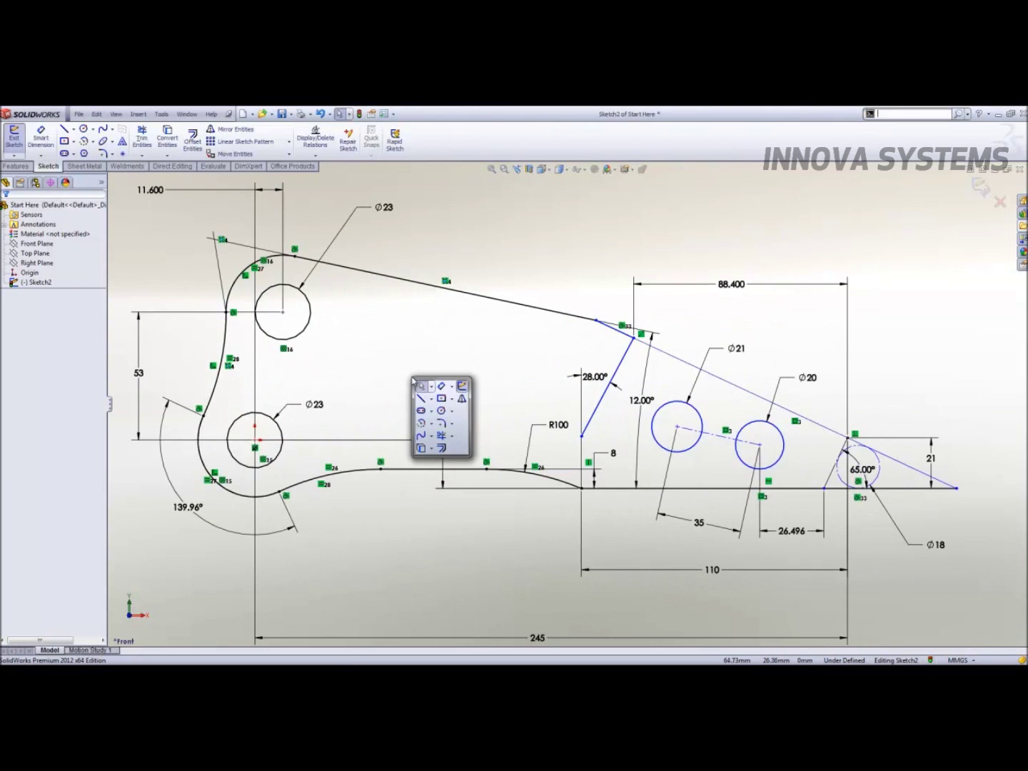
click(432, 398)
click(442, 426)
click(331, 383)
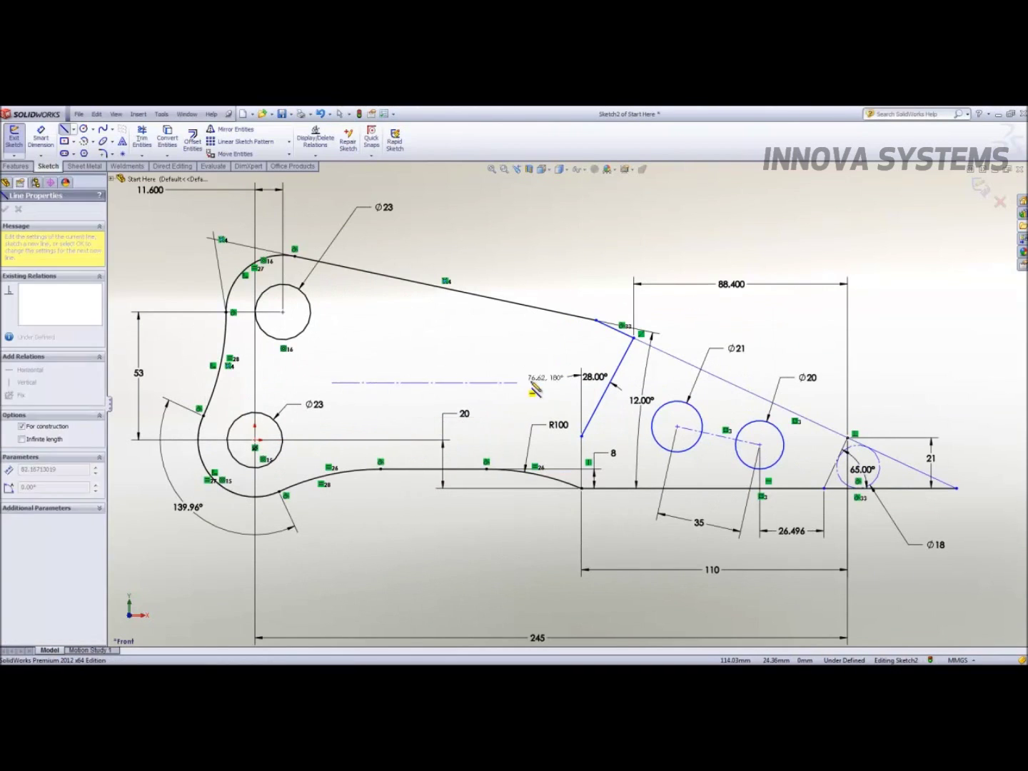
double_click(542, 384)
key(Escape)
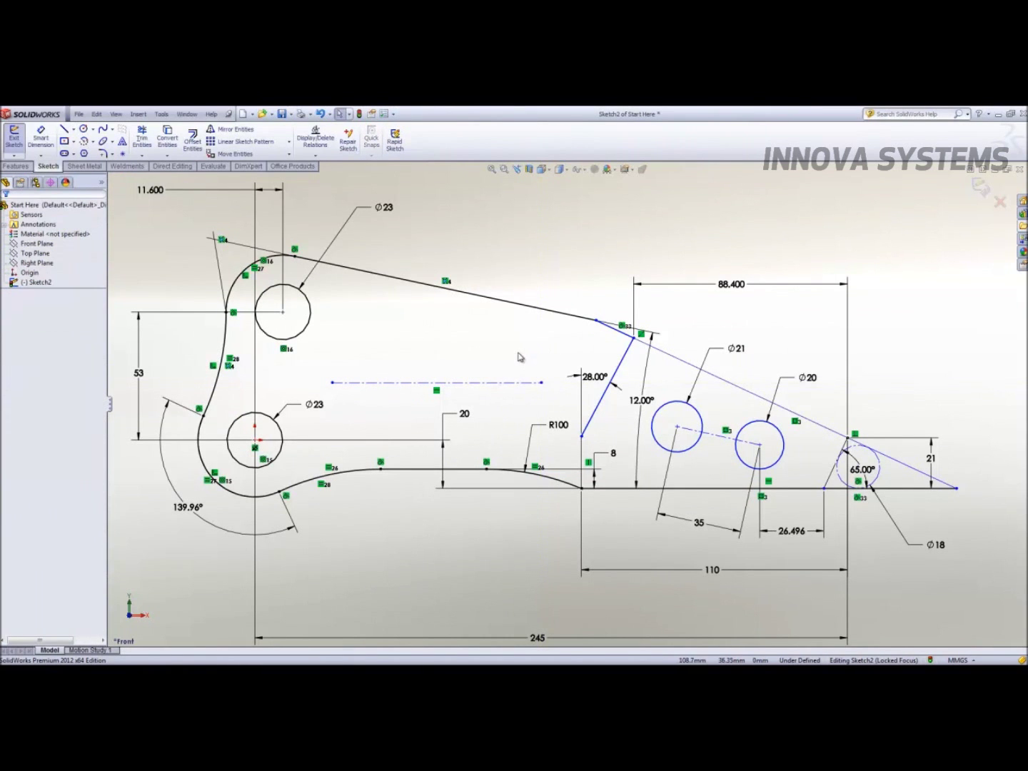
Start sketch text along the new centerline with the document font turned off
key(s)
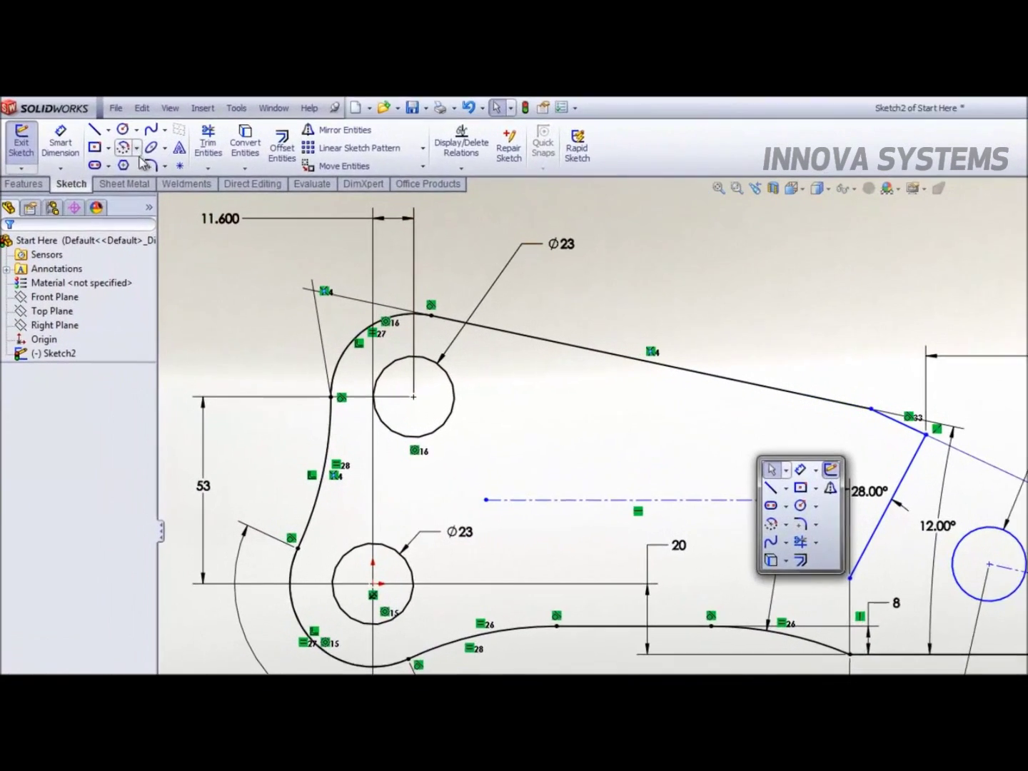
click(568, 375)
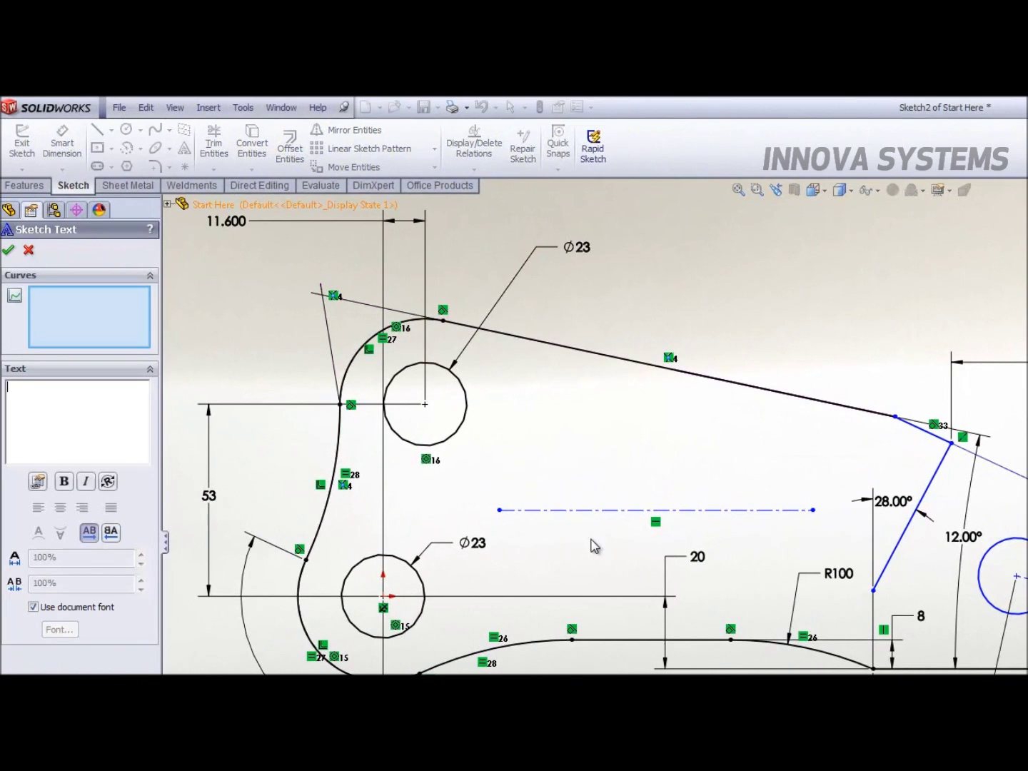
click(566, 510)
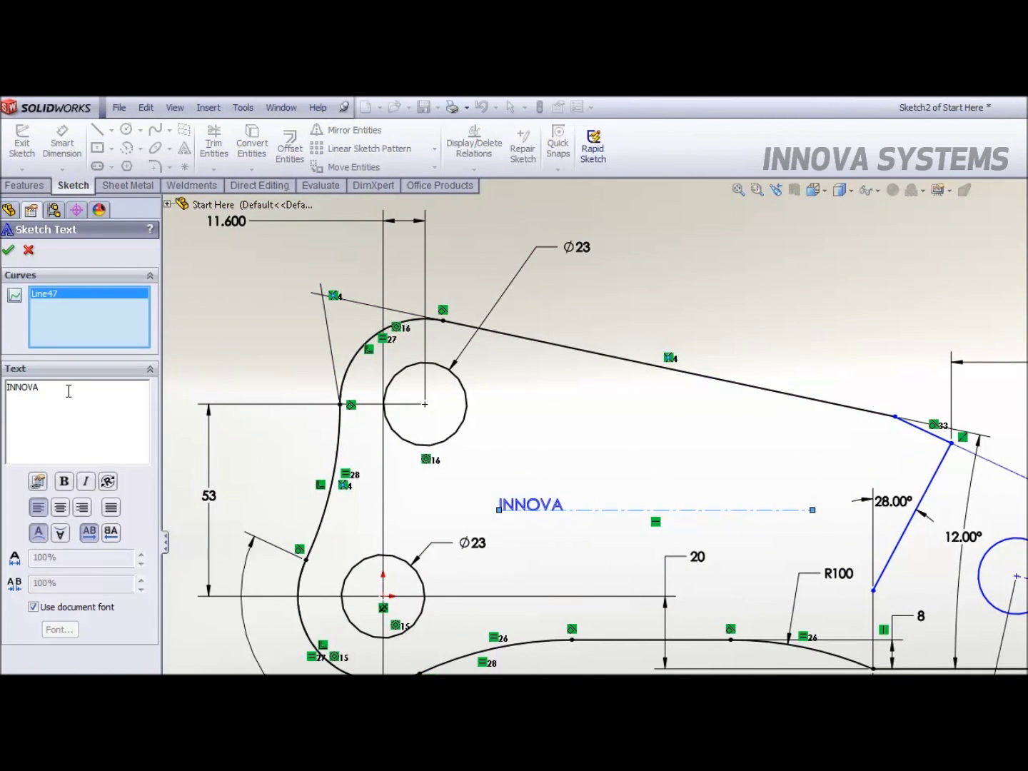
click(33, 607)
click(60, 629)
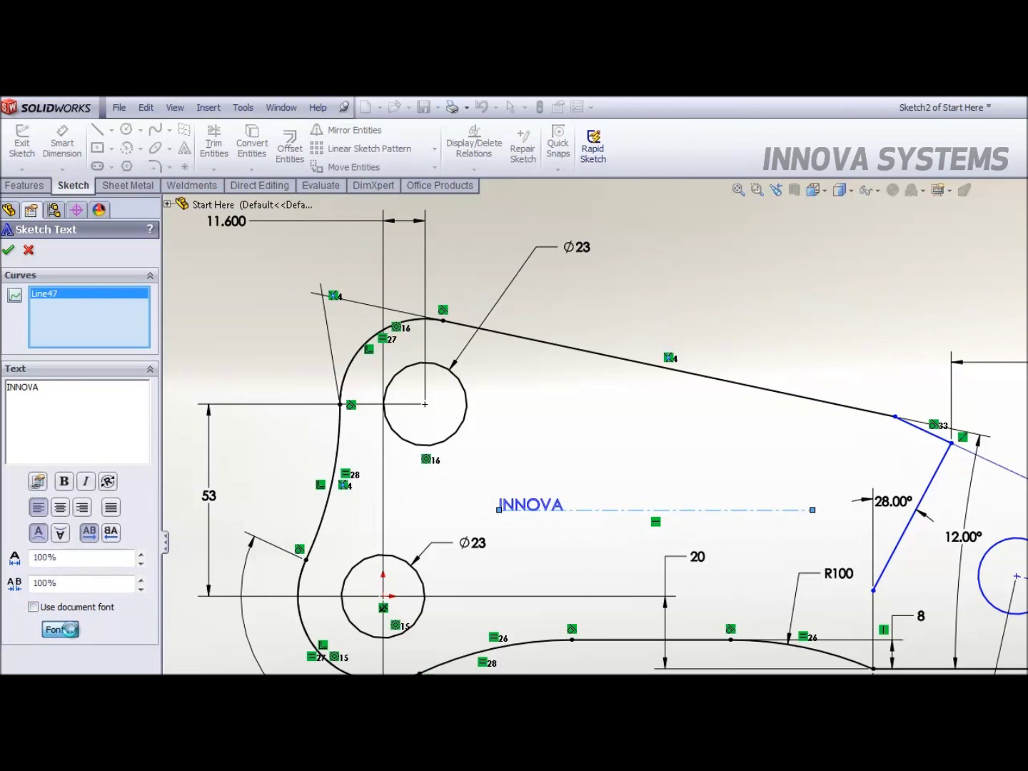
Enlarge the font point size and place the INNOVA text in Century Gothic
click(800, 486)
click(885, 532)
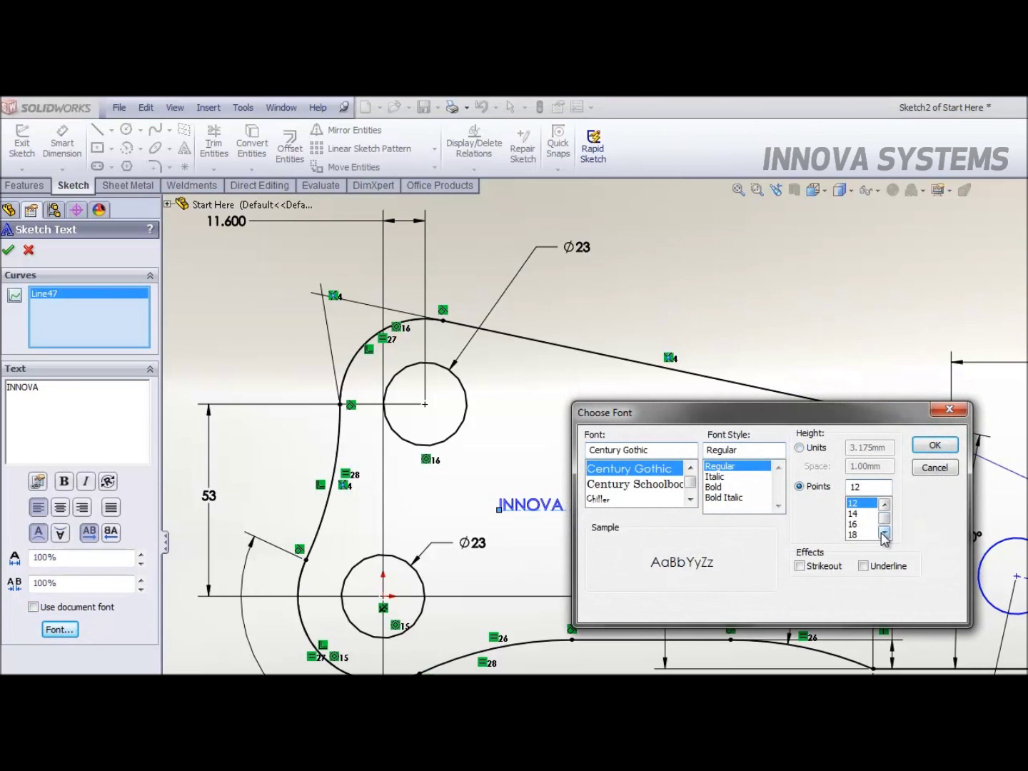
click(885, 532)
click(885, 533)
click(854, 534)
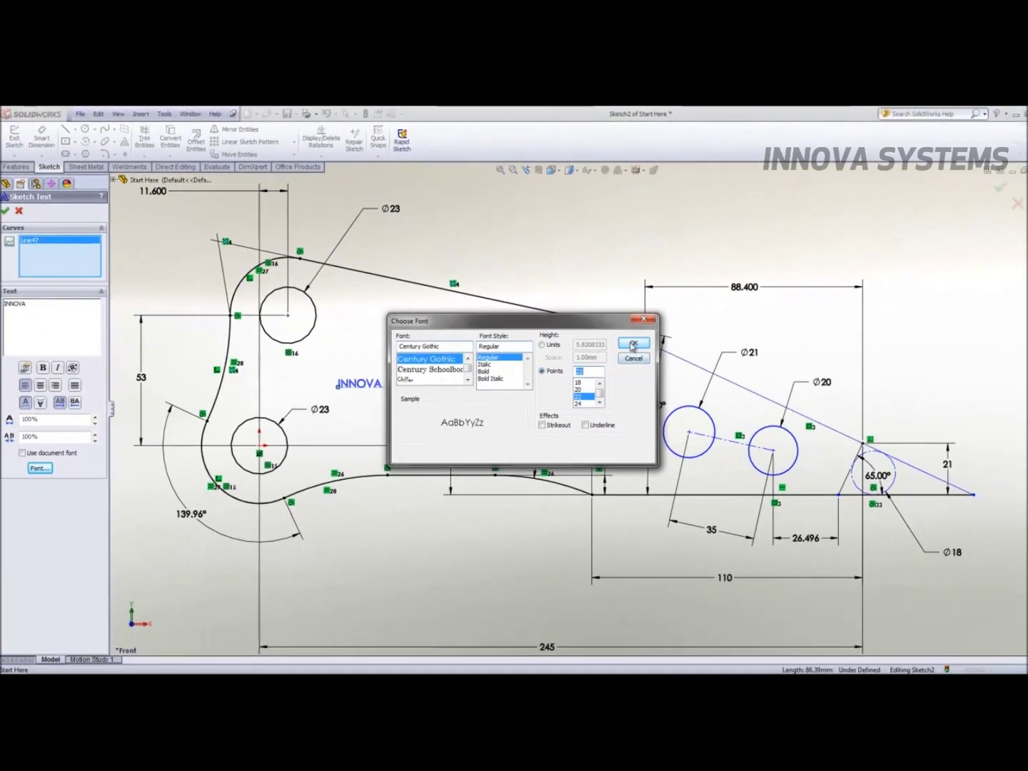
click(935, 445)
click(6, 210)
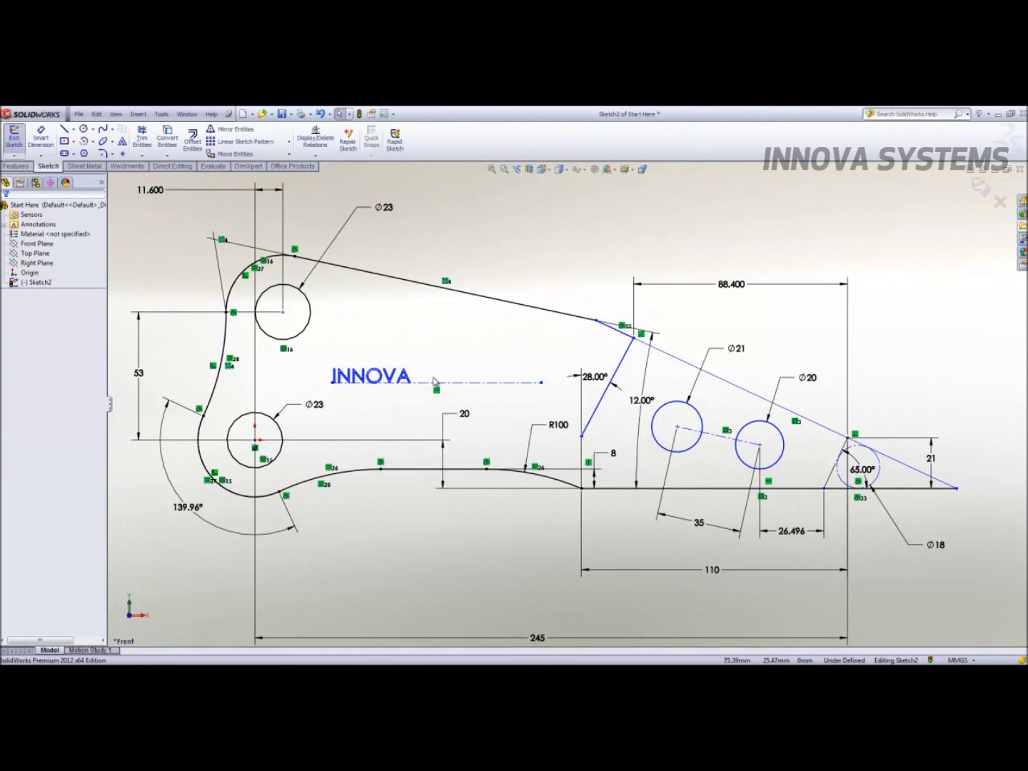
scroll(407, 384, down, 5)
click(395, 392)
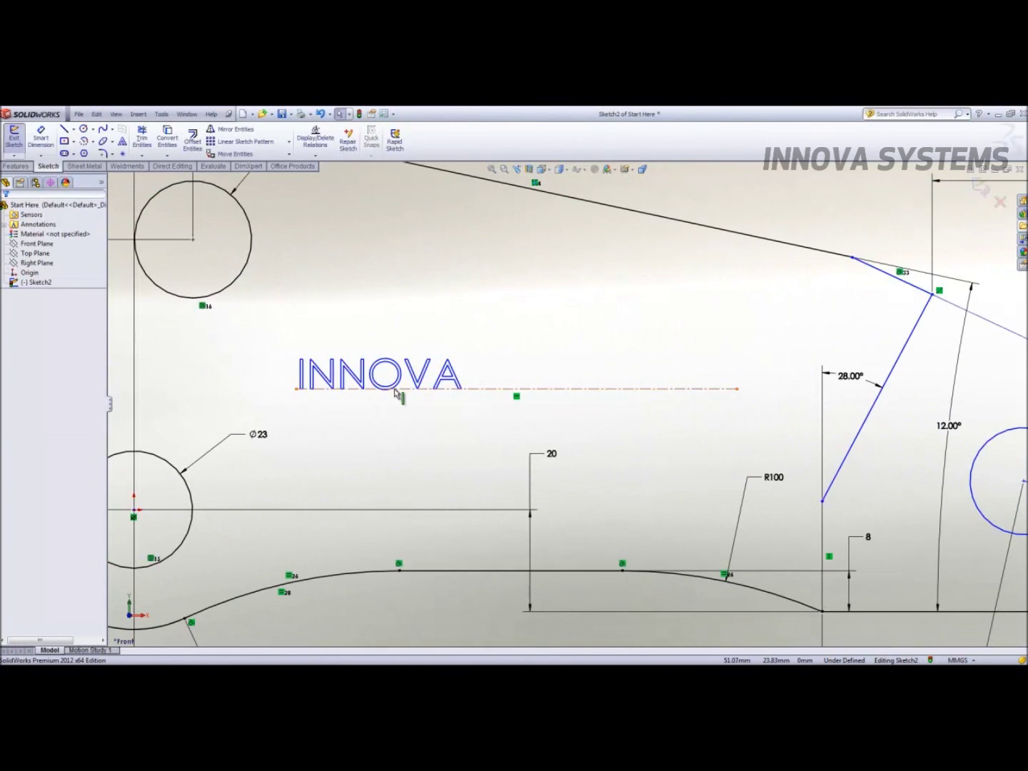
scroll(426, 371, down, 3)
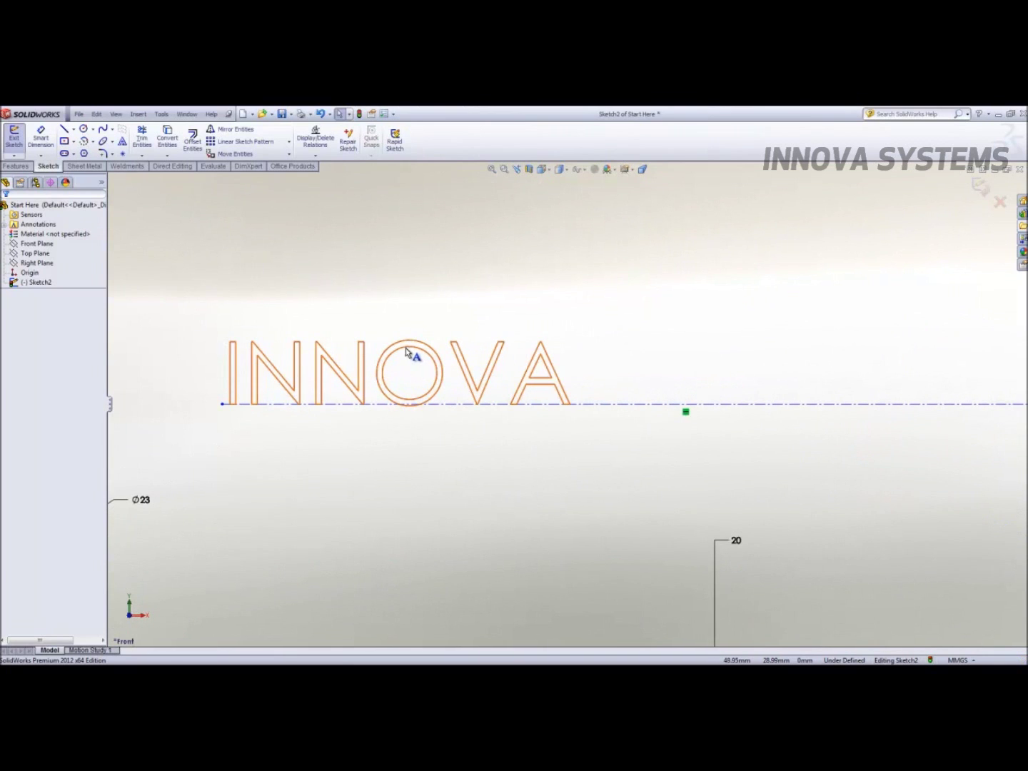
Dissolve the INNOVA sketch text into plain lines and delete all the letter lines
right_click(413, 354)
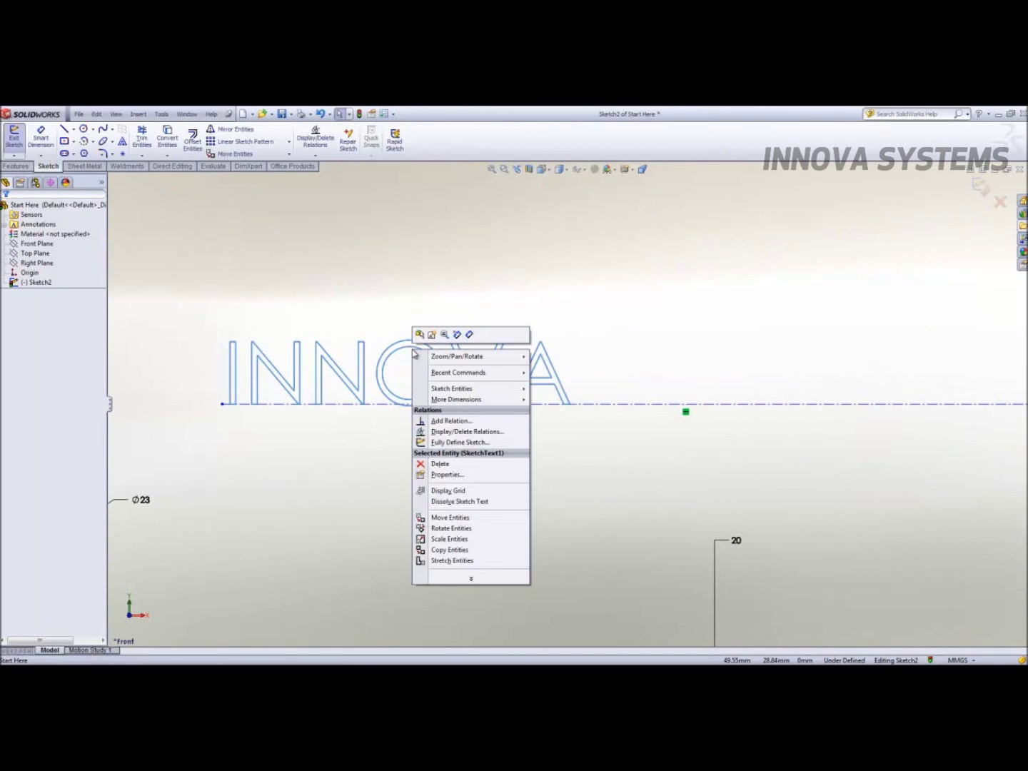
click(459, 501)
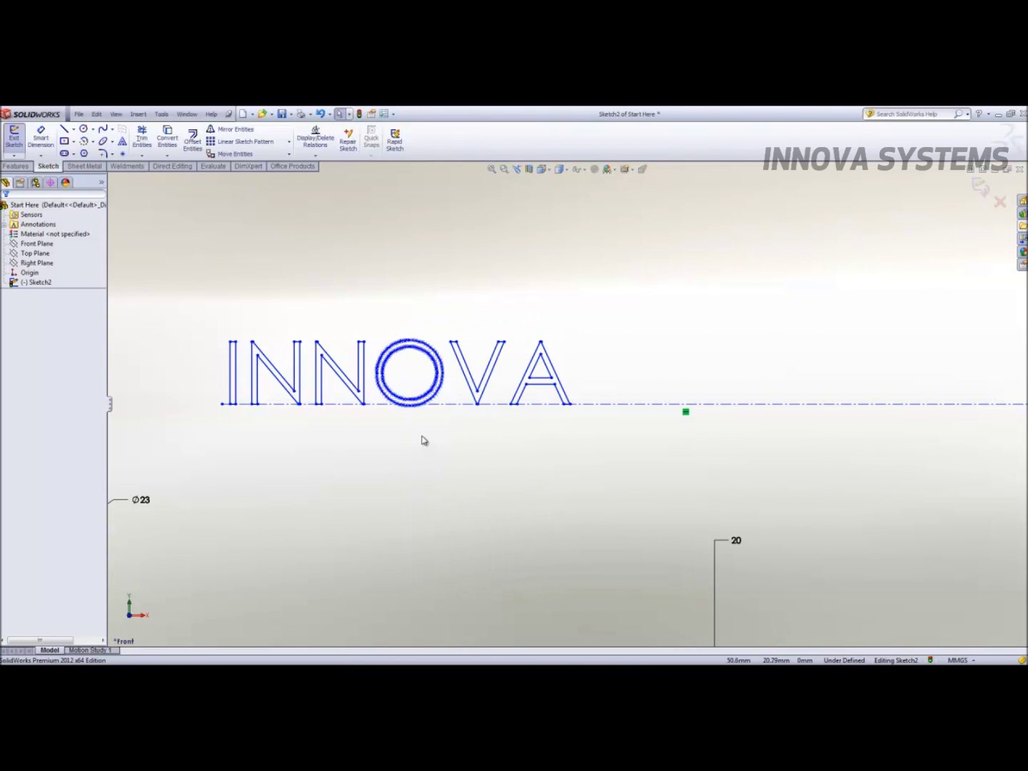
scroll(433, 349, down, 3)
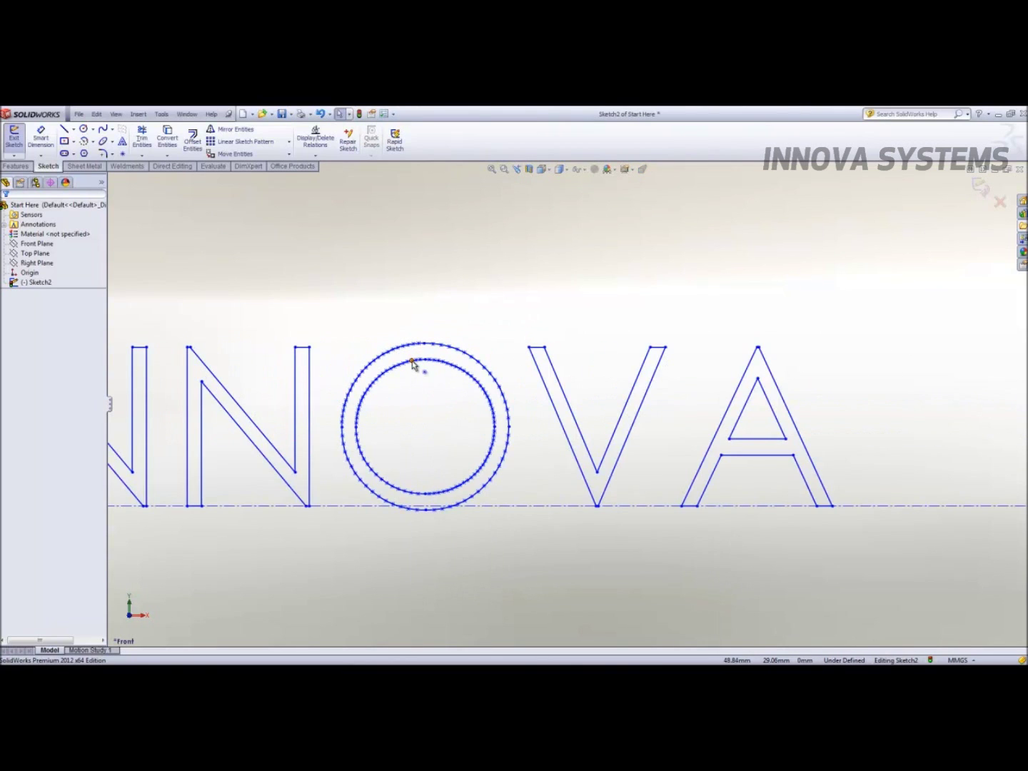
scroll(414, 364, down, 3)
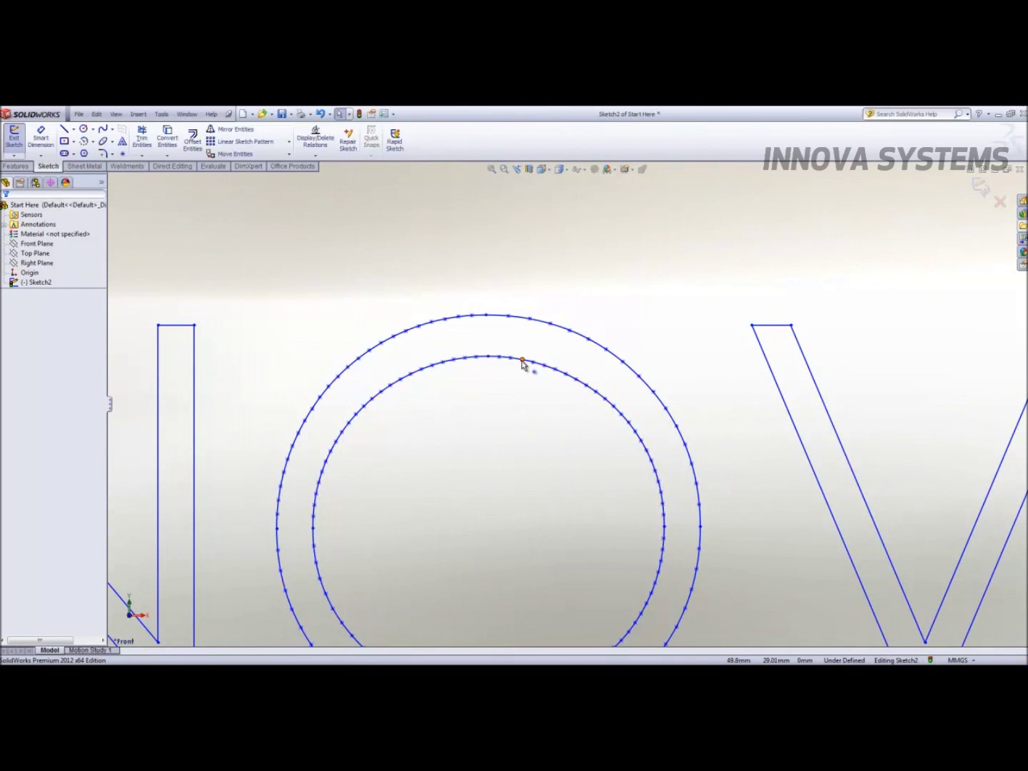
scroll(505, 442, up, 10)
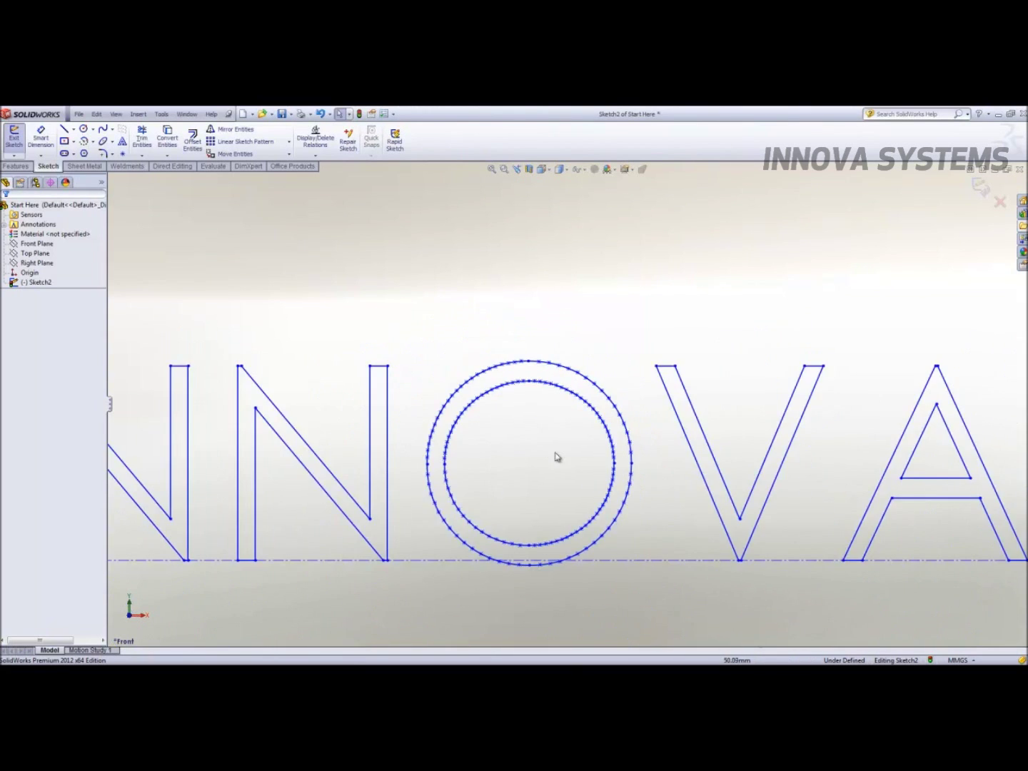
drag(668, 471, 441, 330)
key(Delete)
Exit Sketch2 with Ctrl+B, returning to part editing
scroll(580, 419, up, 6)
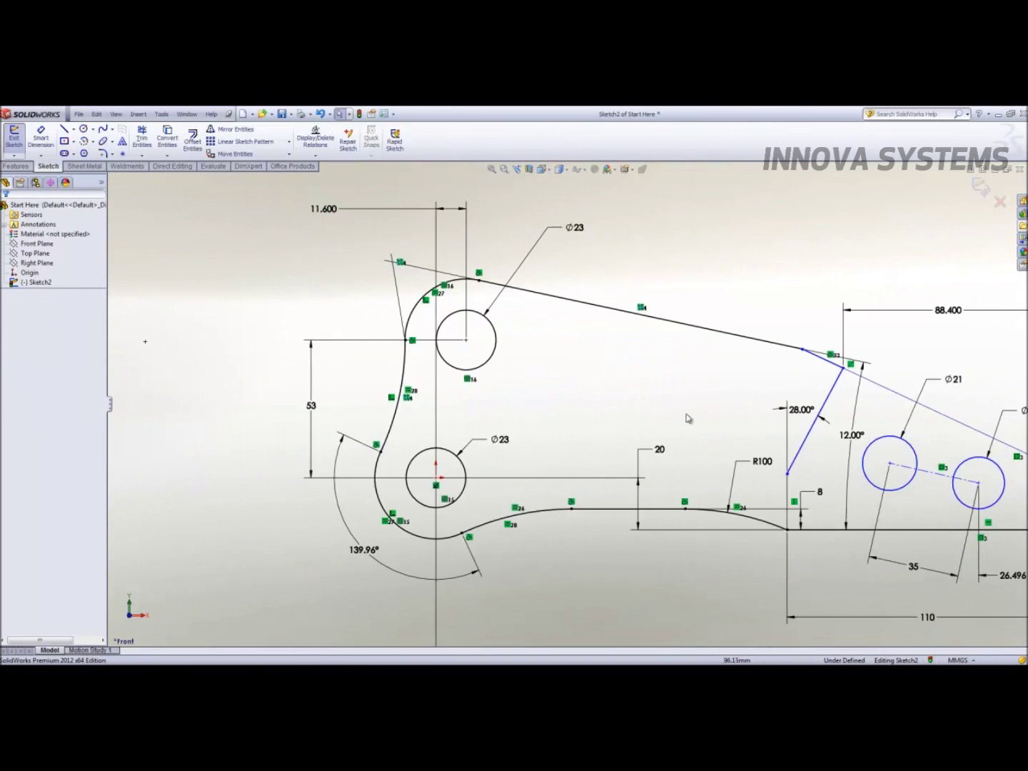
scroll(739, 429, down, 2)
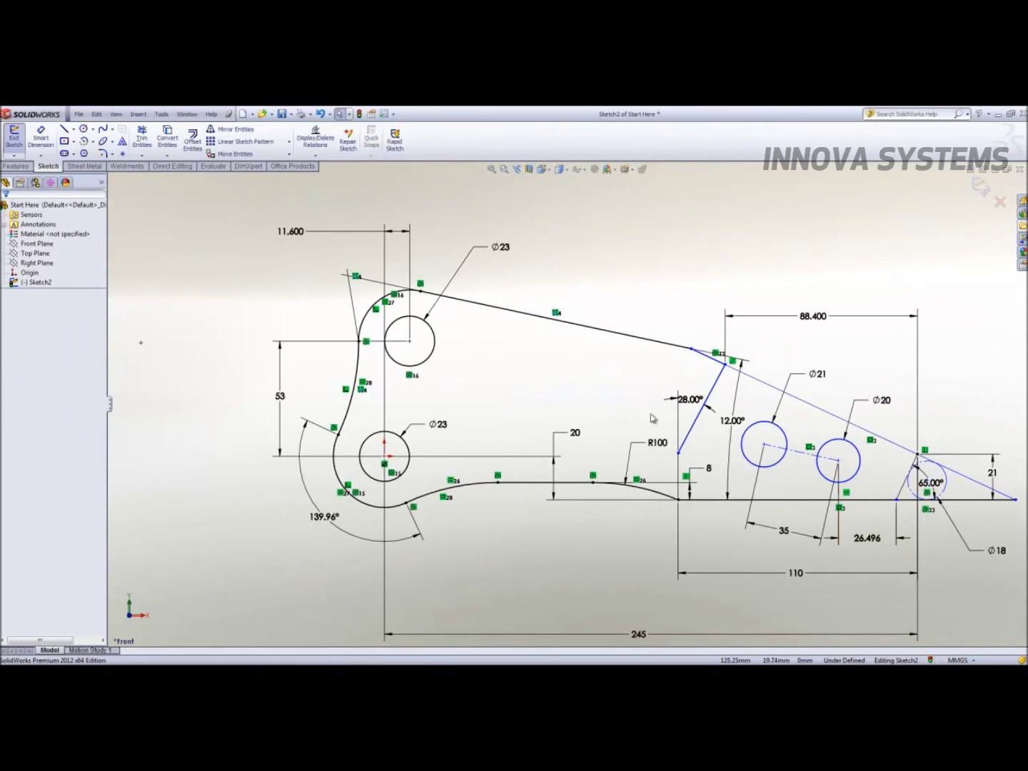
scroll(712, 379, up, 2)
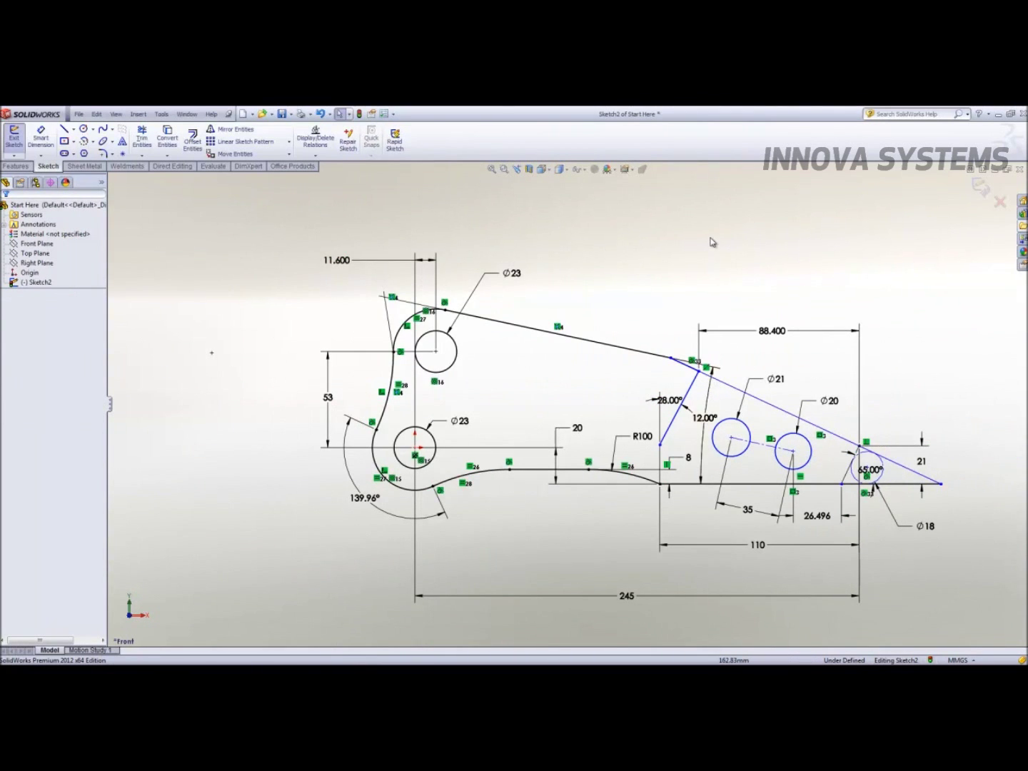
key(ctrl+b)
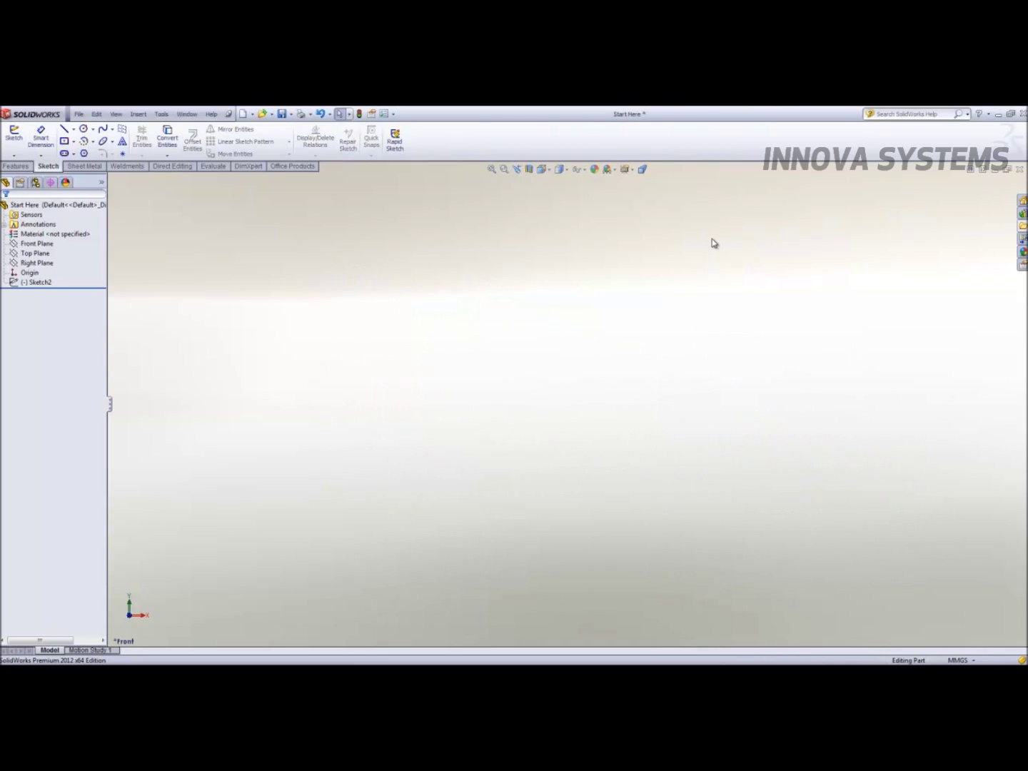